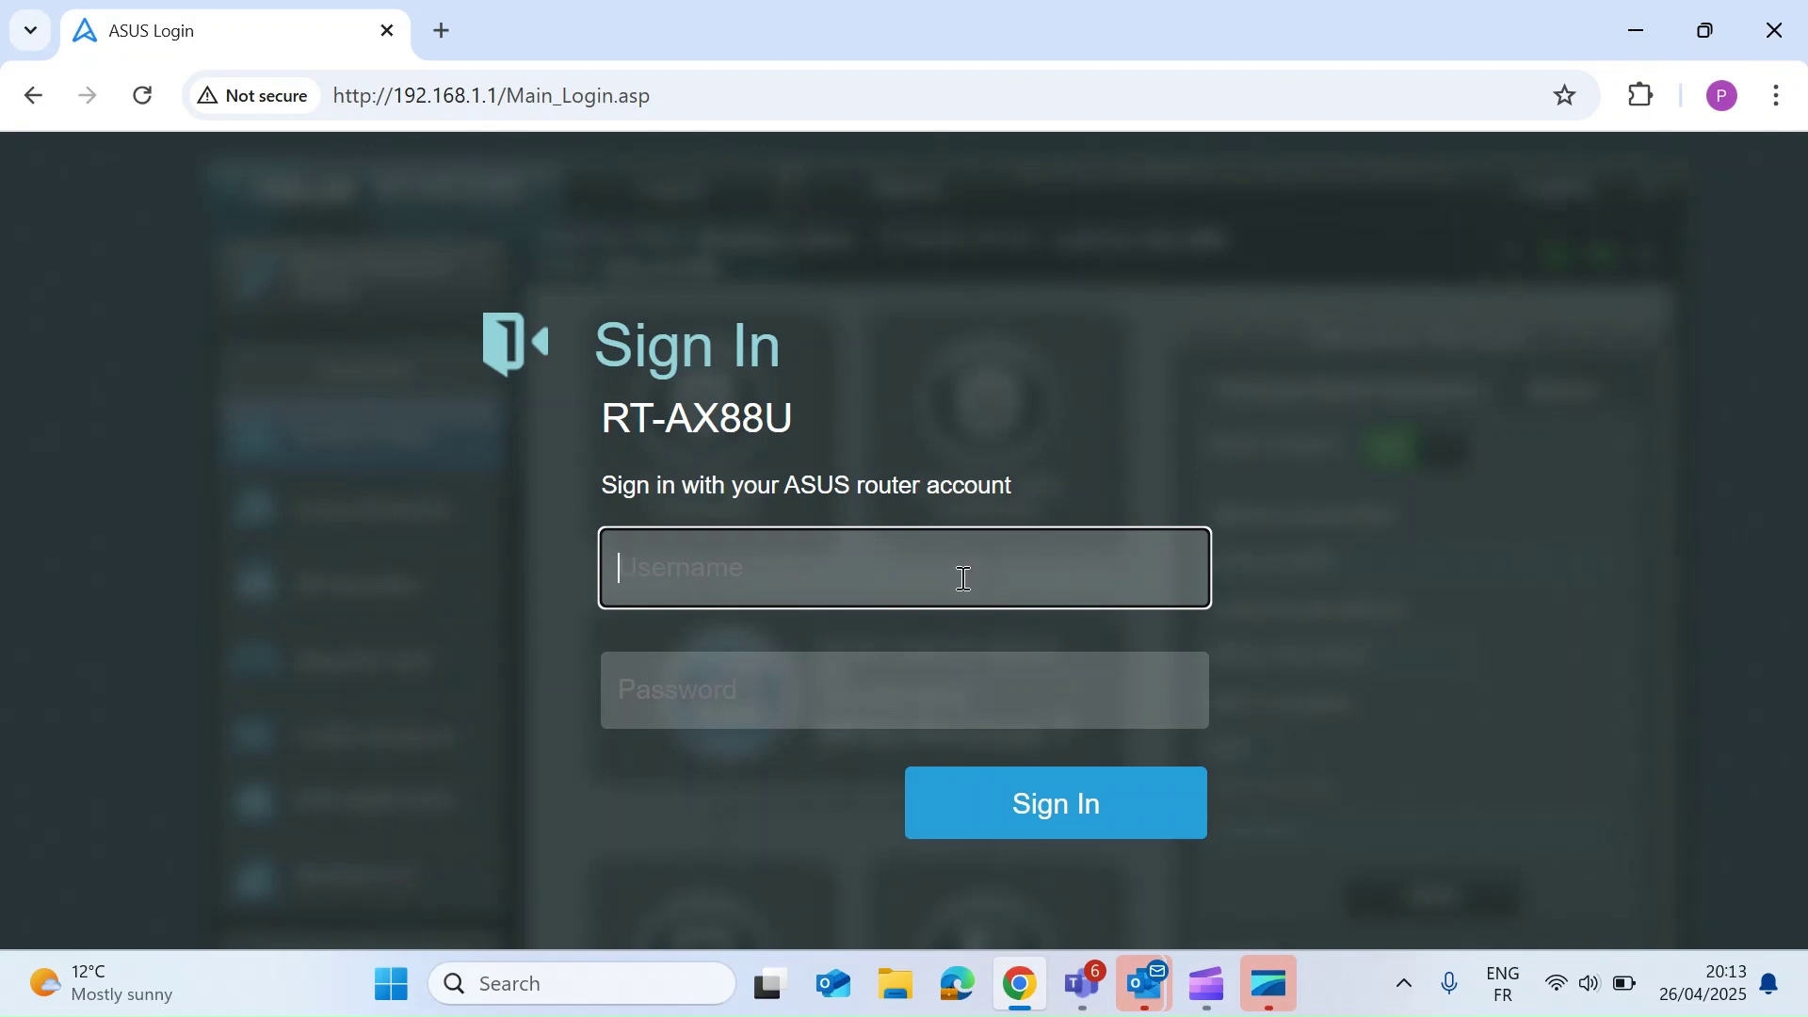
# - Sign in to the router with the administrator username and password
pyautogui.write('admin')
pyautogui.click(833, 713)
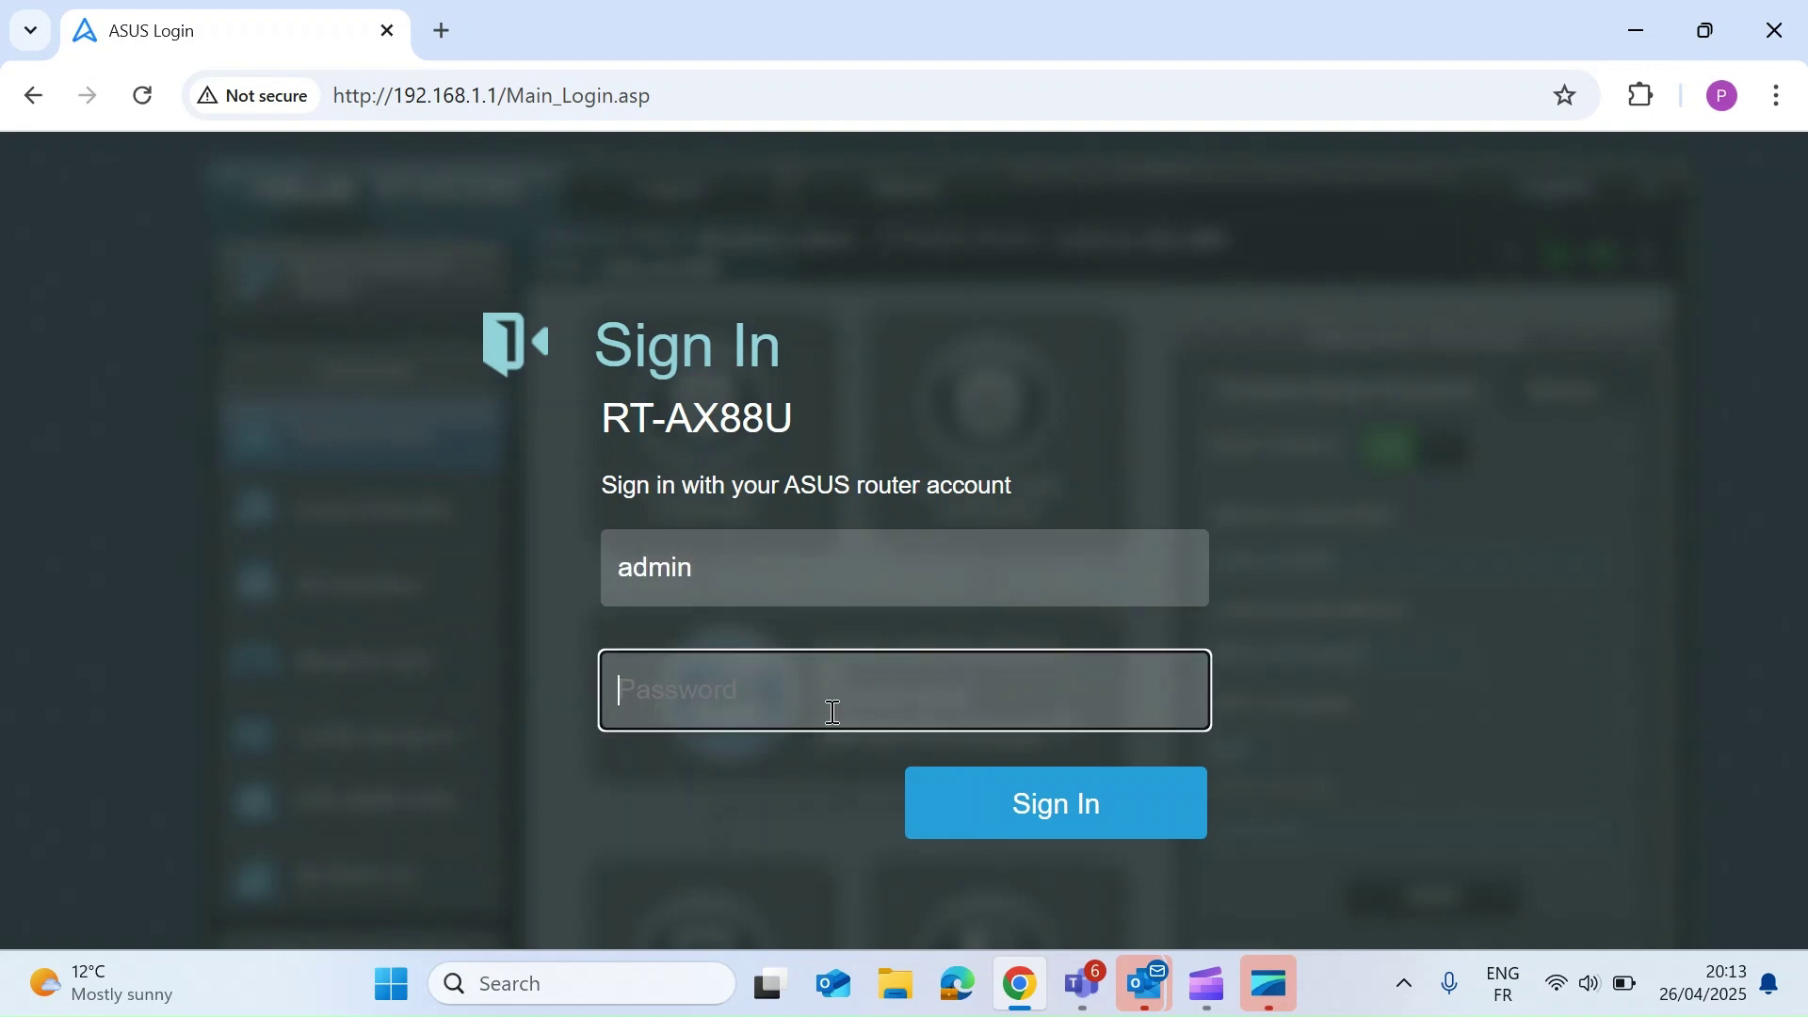
pyautogui.write('•••••••••')
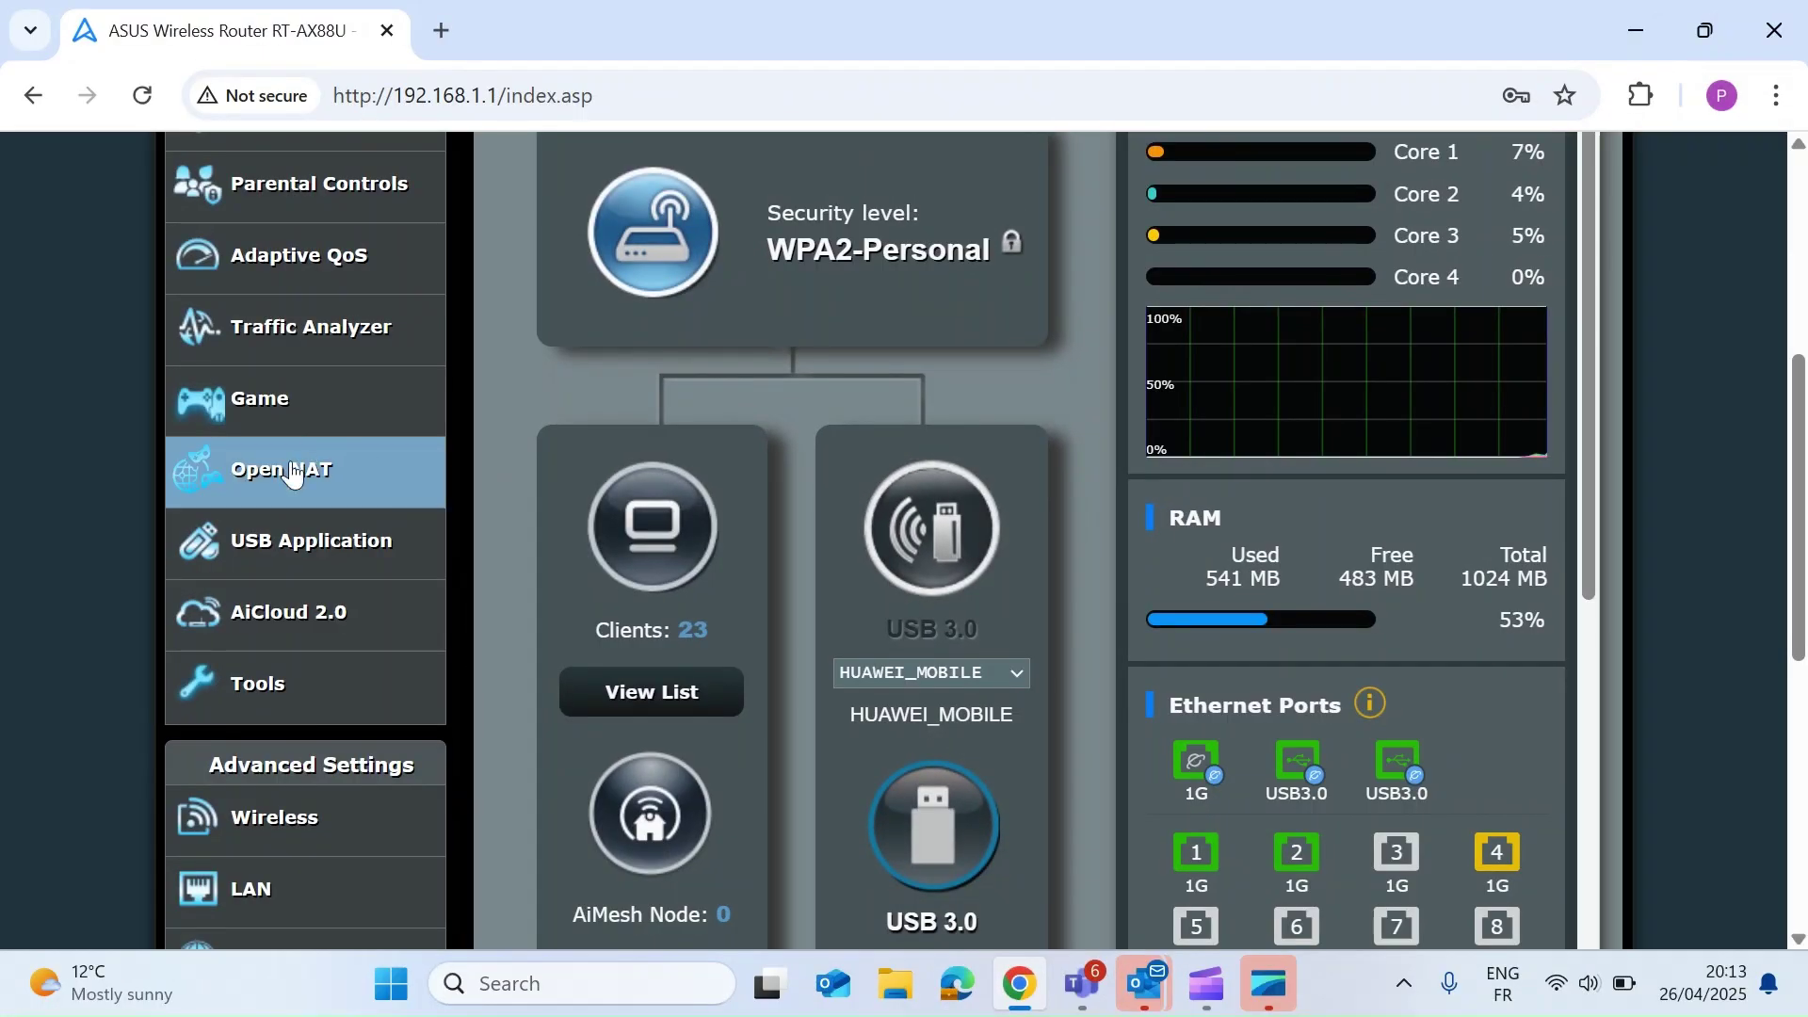
# - Go to the 3G/4G USB modem settings under USB Application
pyautogui.click(309, 562)
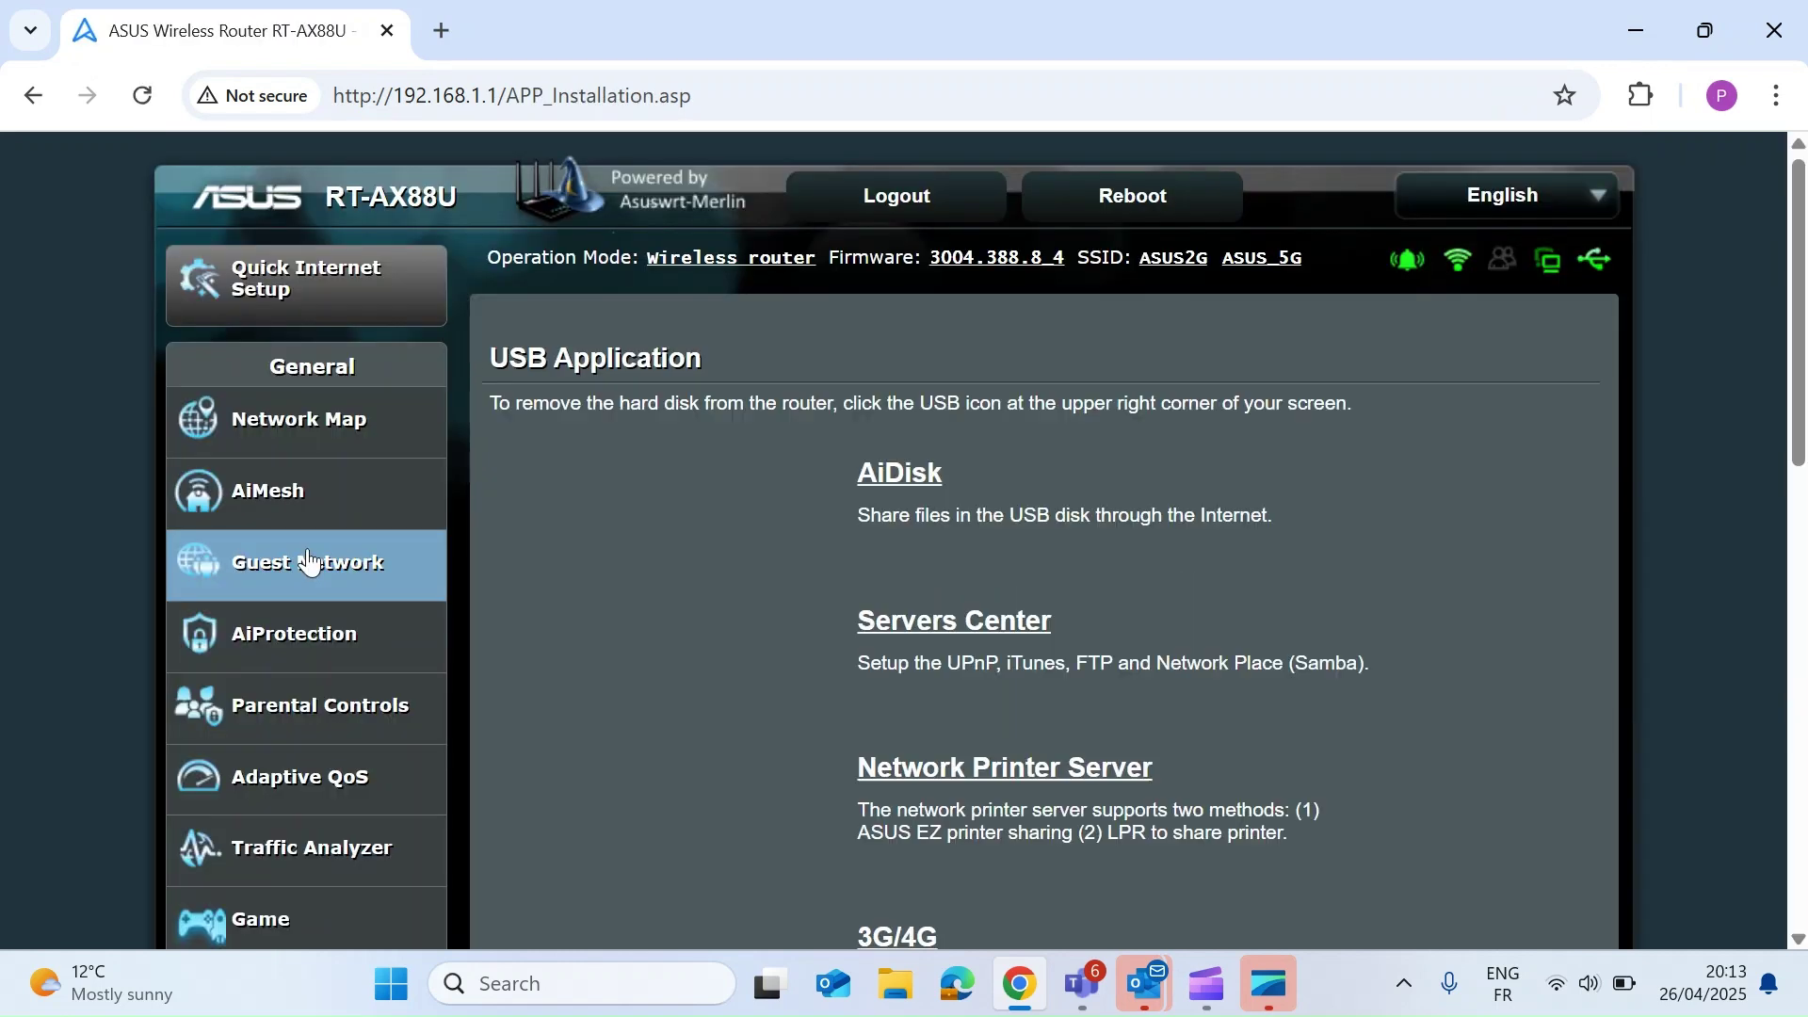
pyautogui.scroll(-3, 767, 658)
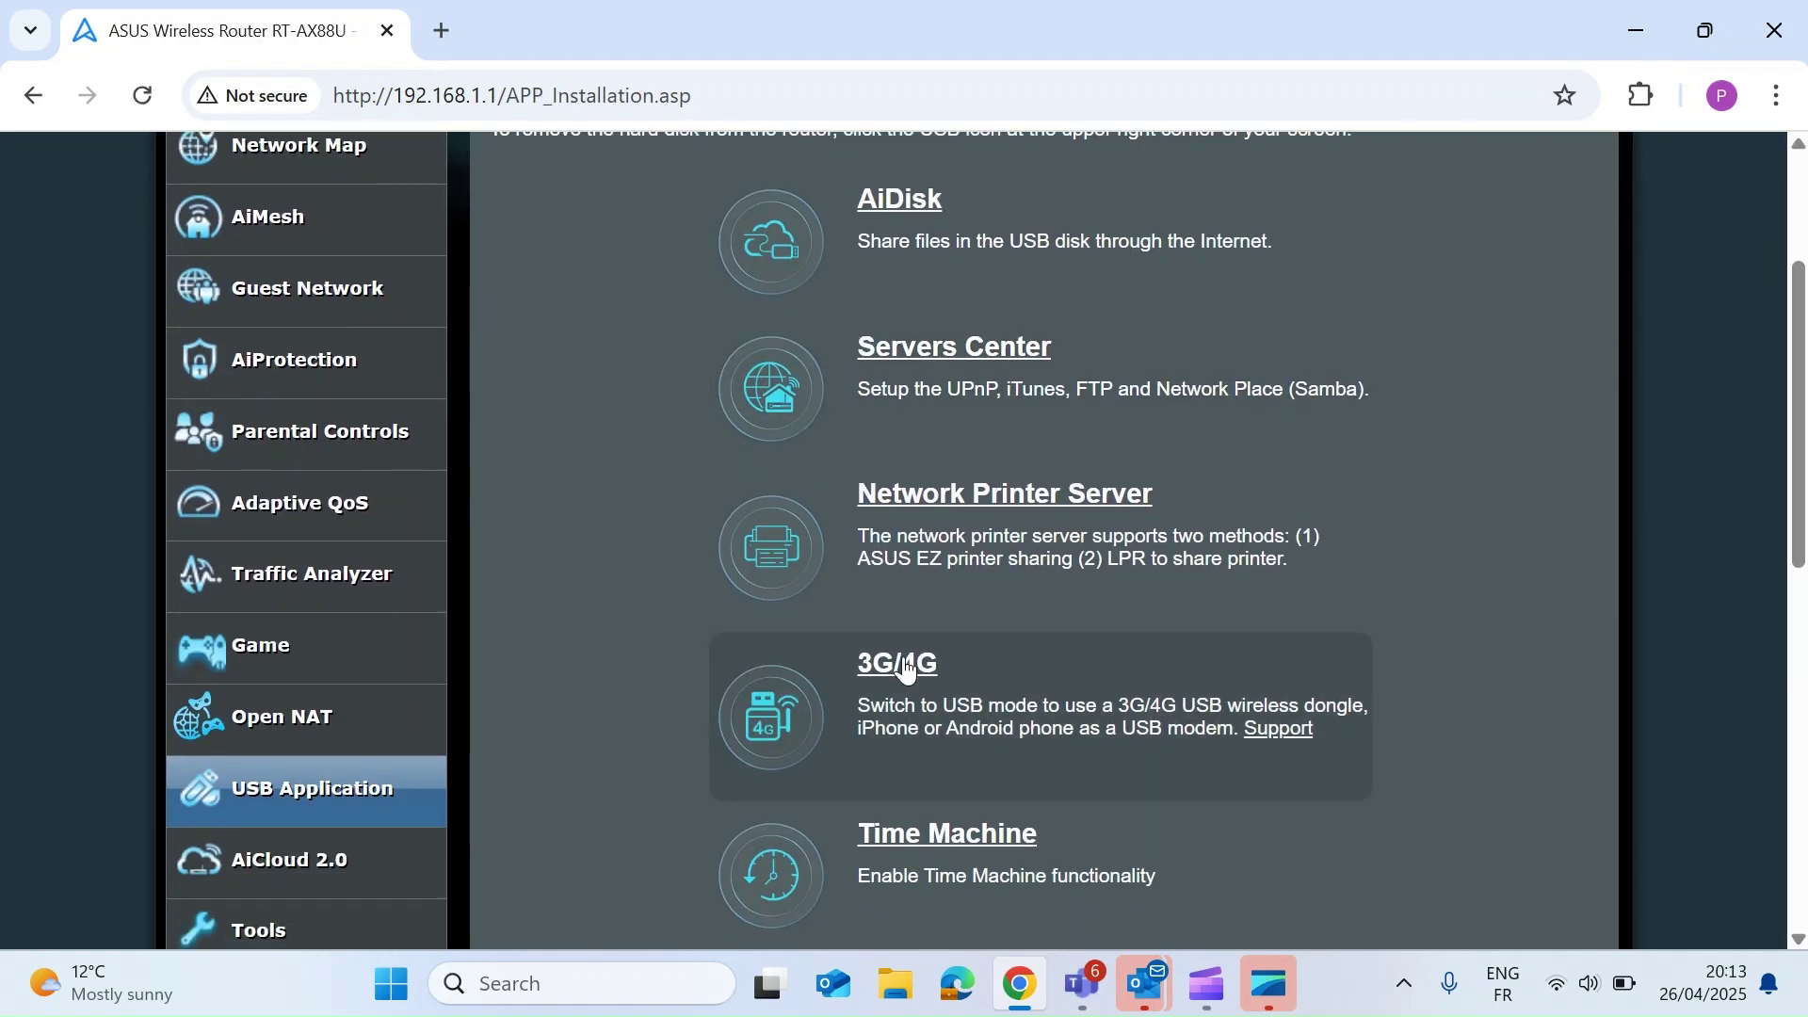
pyautogui.click(904, 665)
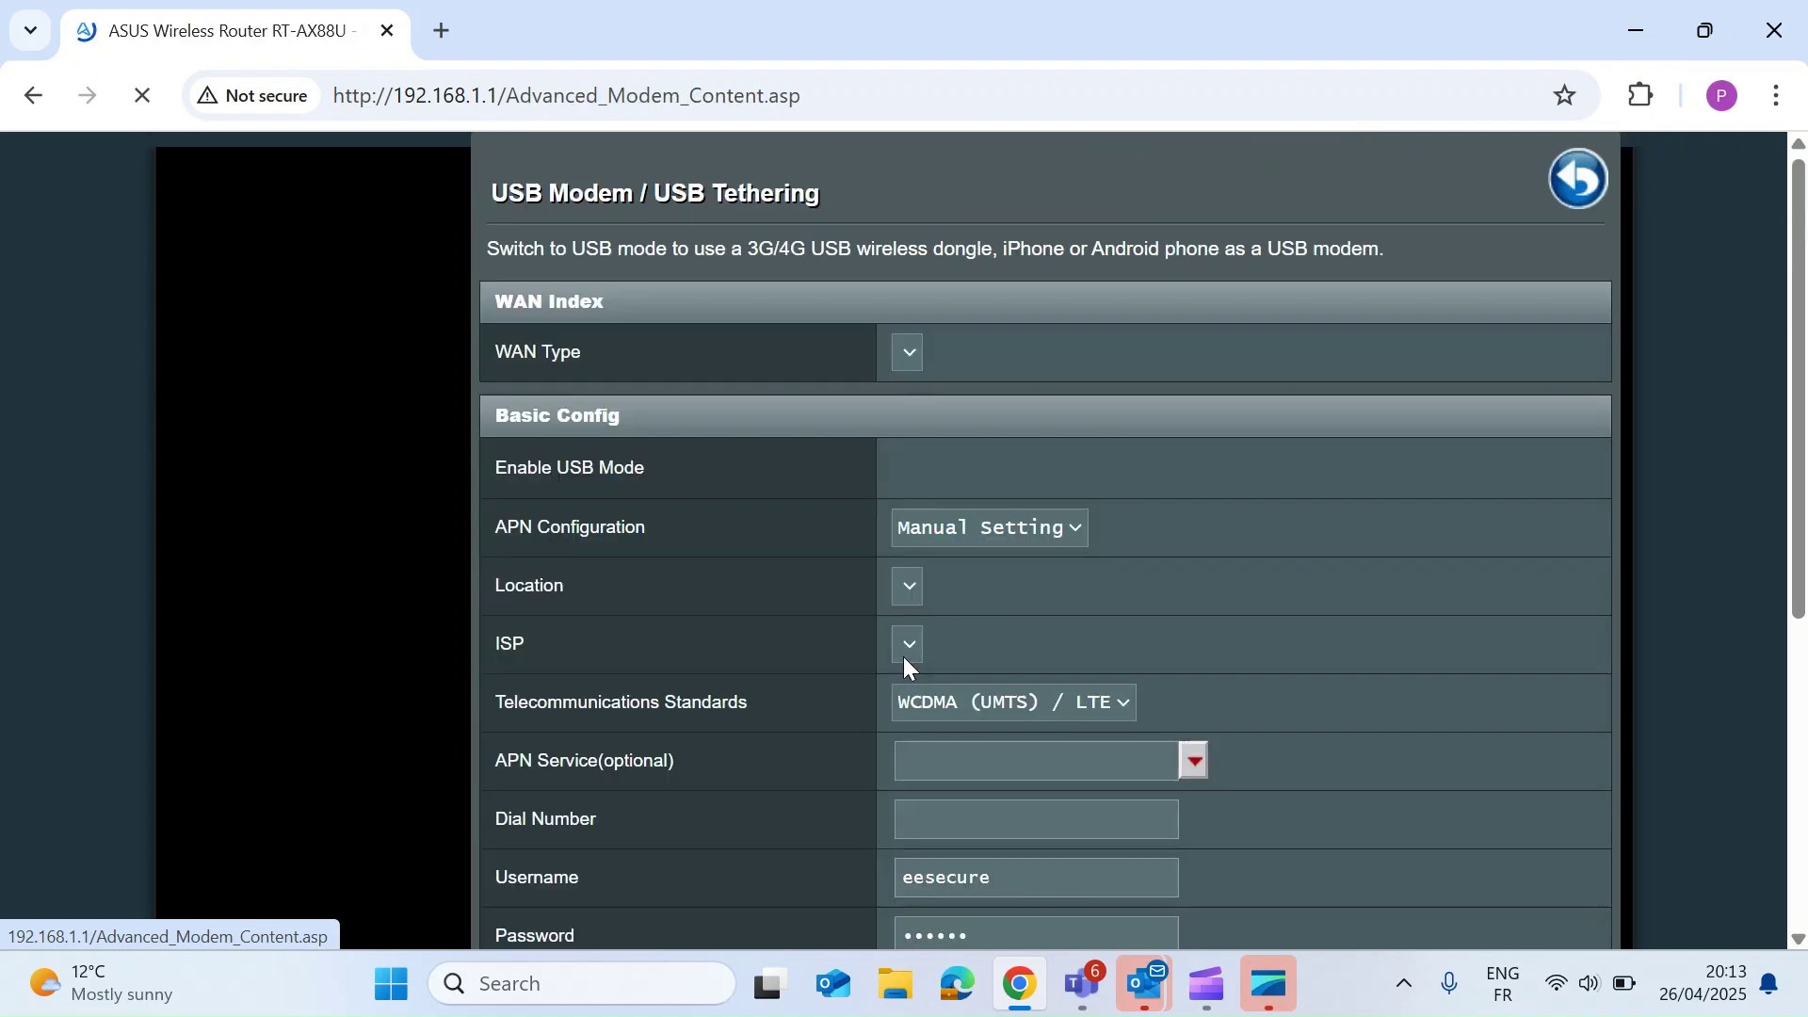
# - Choose Huawei-E372 as the USB adapter, keeping APN internet and dial number *99#
pyautogui.scroll(-2, 723, 764)
pyautogui.scroll(-1, 725, 766)
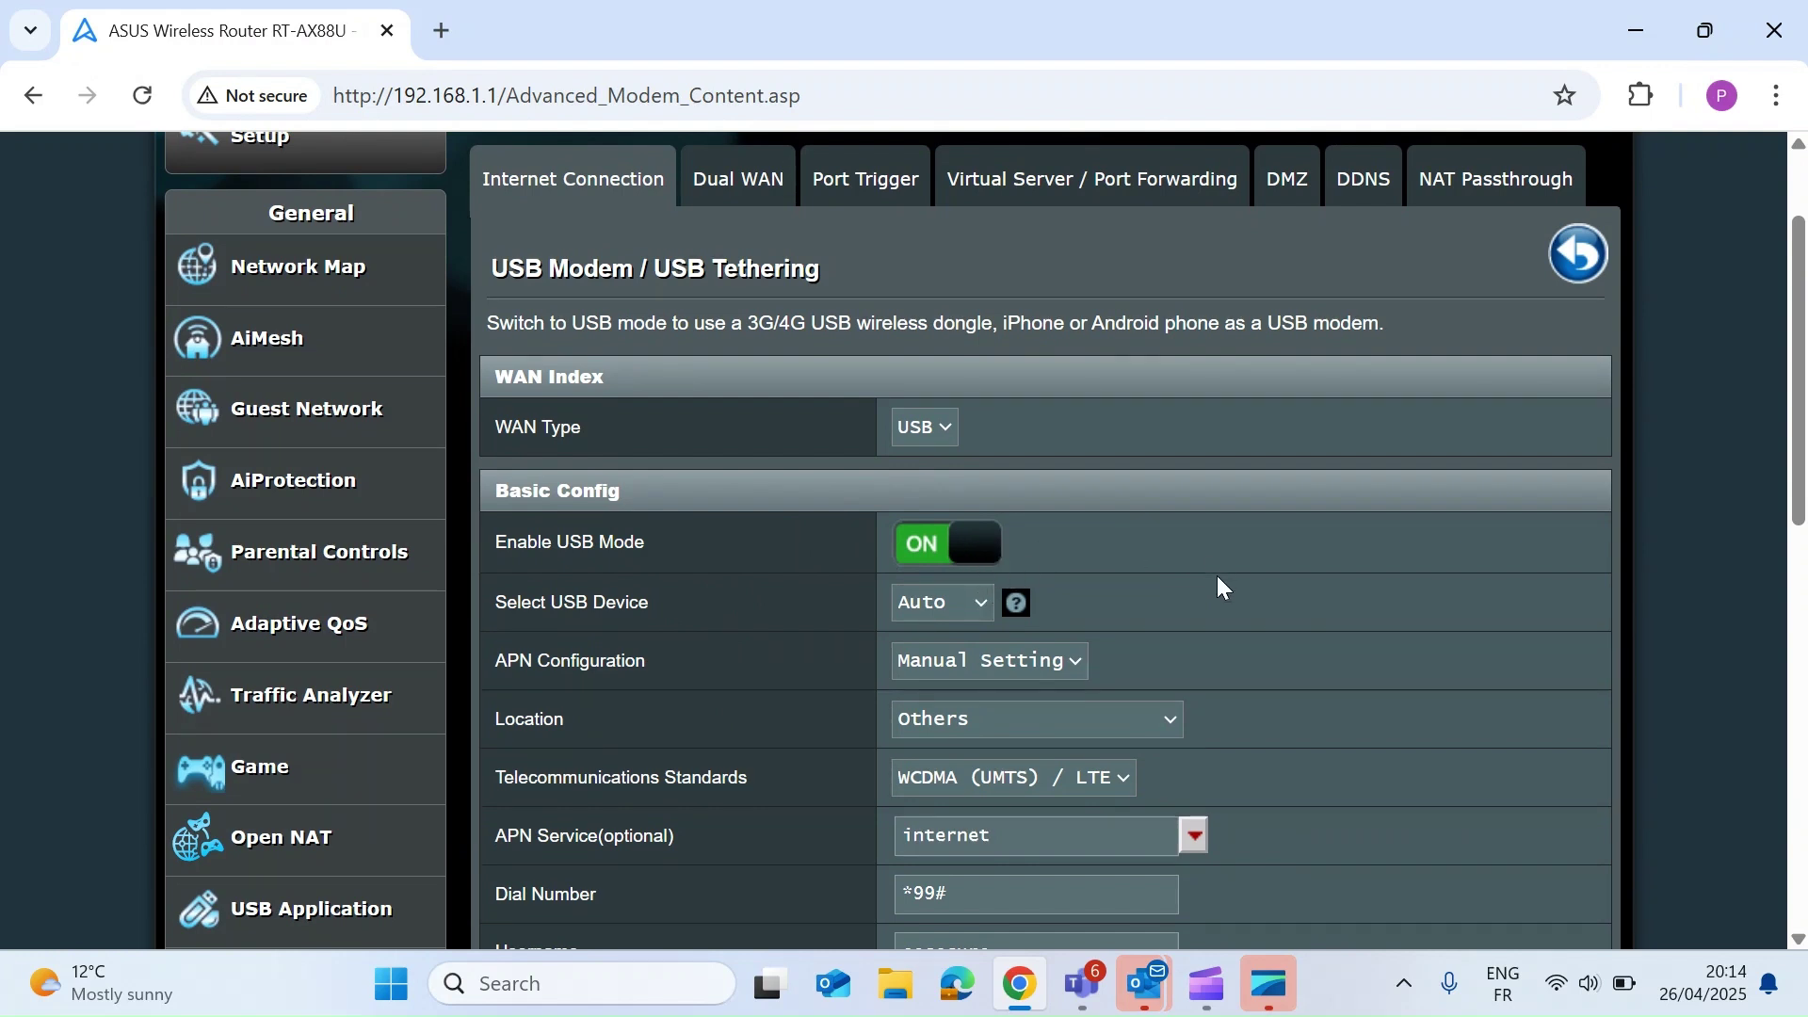
pyautogui.scroll(-2, 1216, 576)
pyautogui.scroll(-1, 1216, 574)
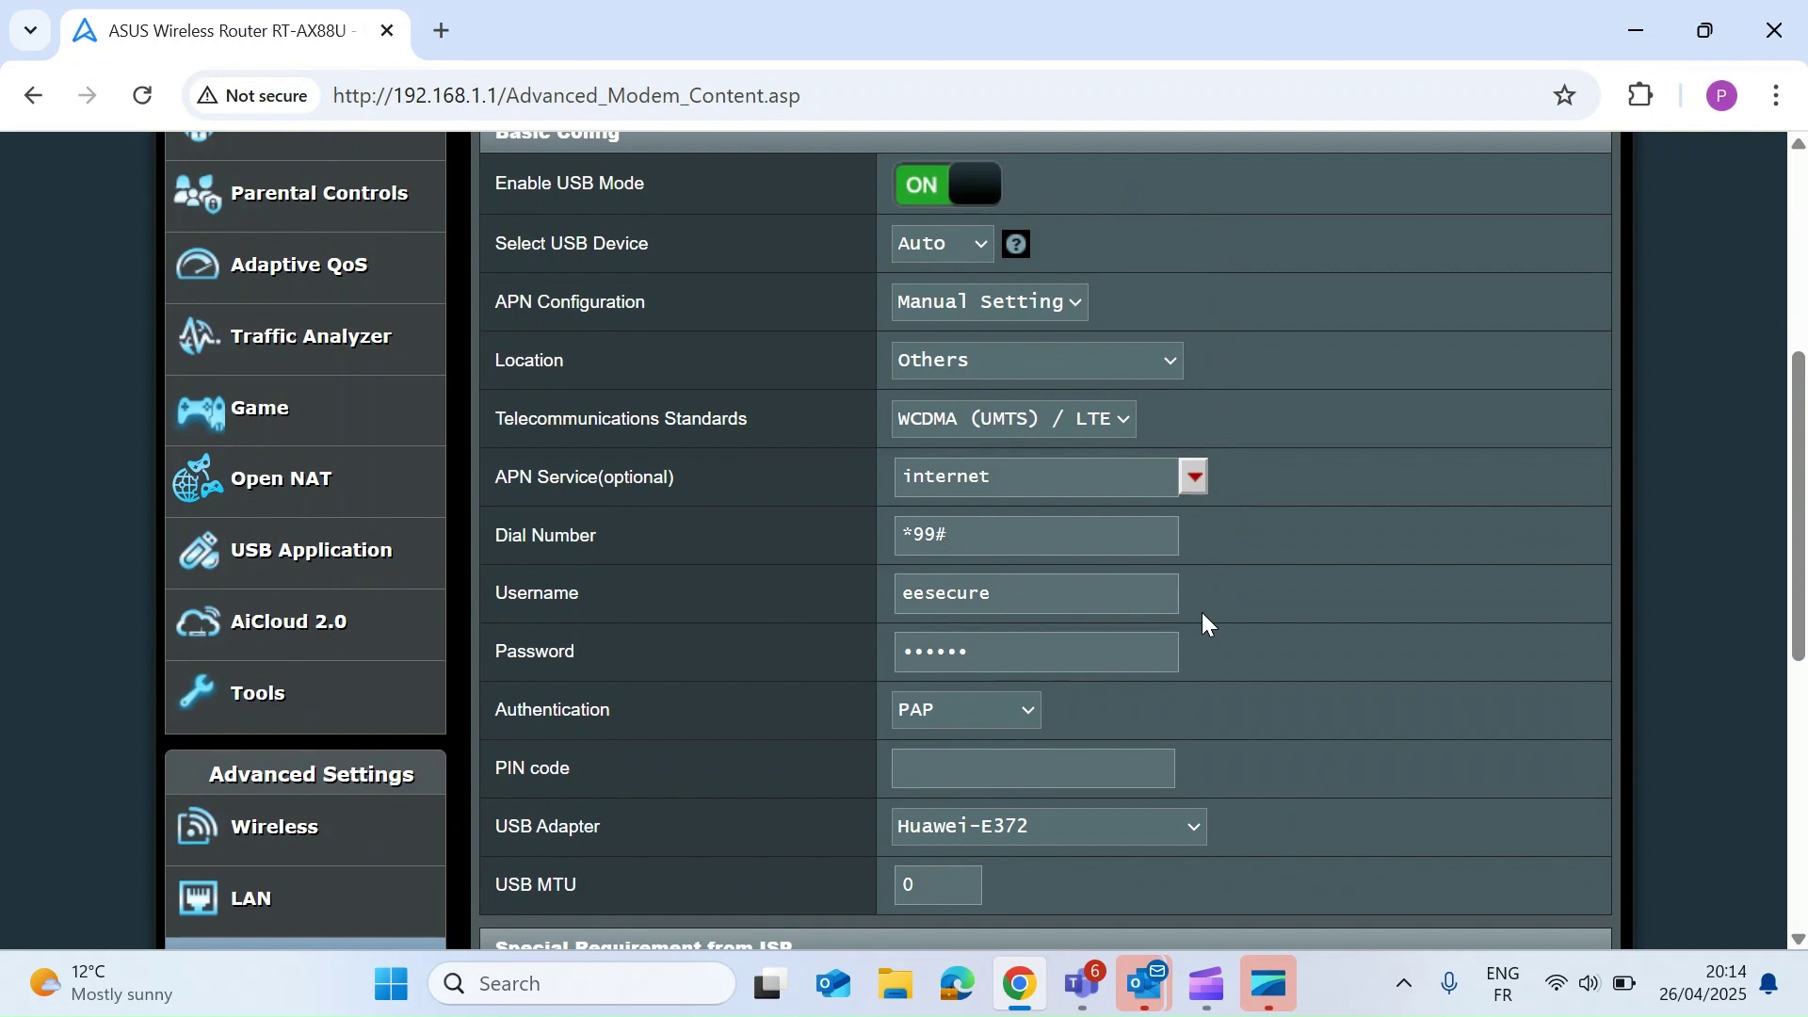
pyautogui.scroll(-1, 1201, 612)
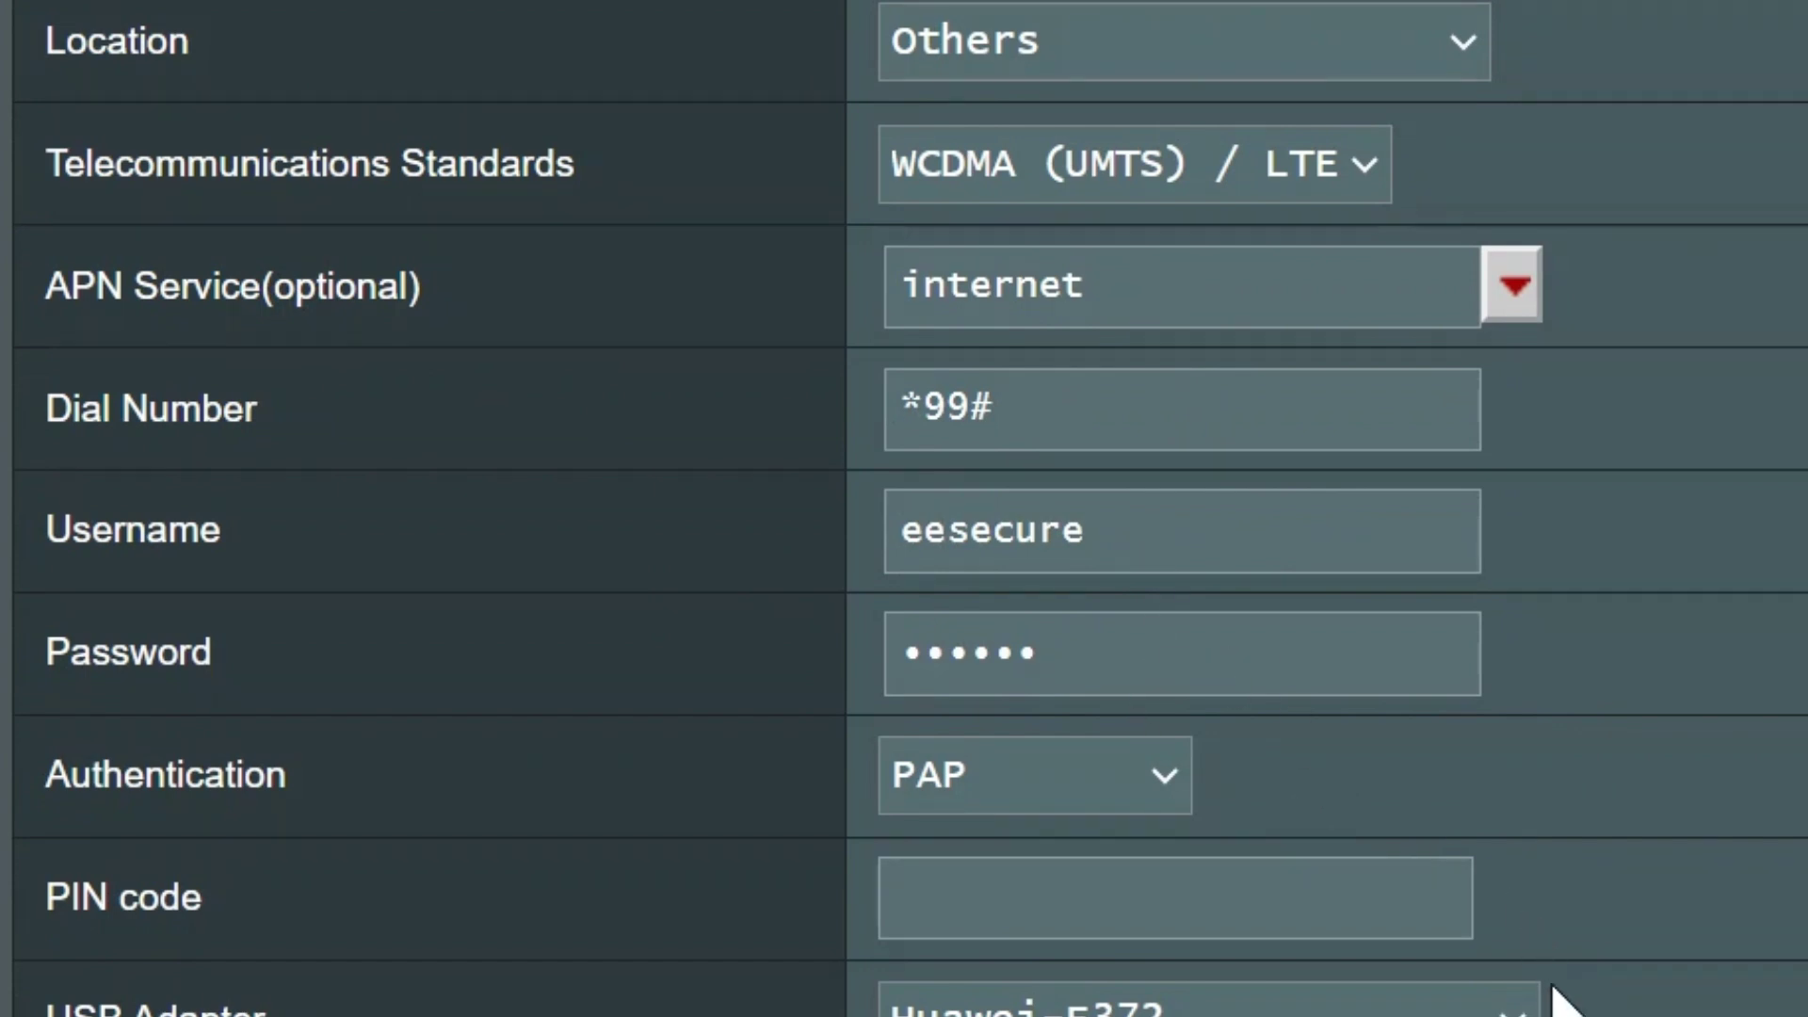
pyautogui.click(1507, 1008)
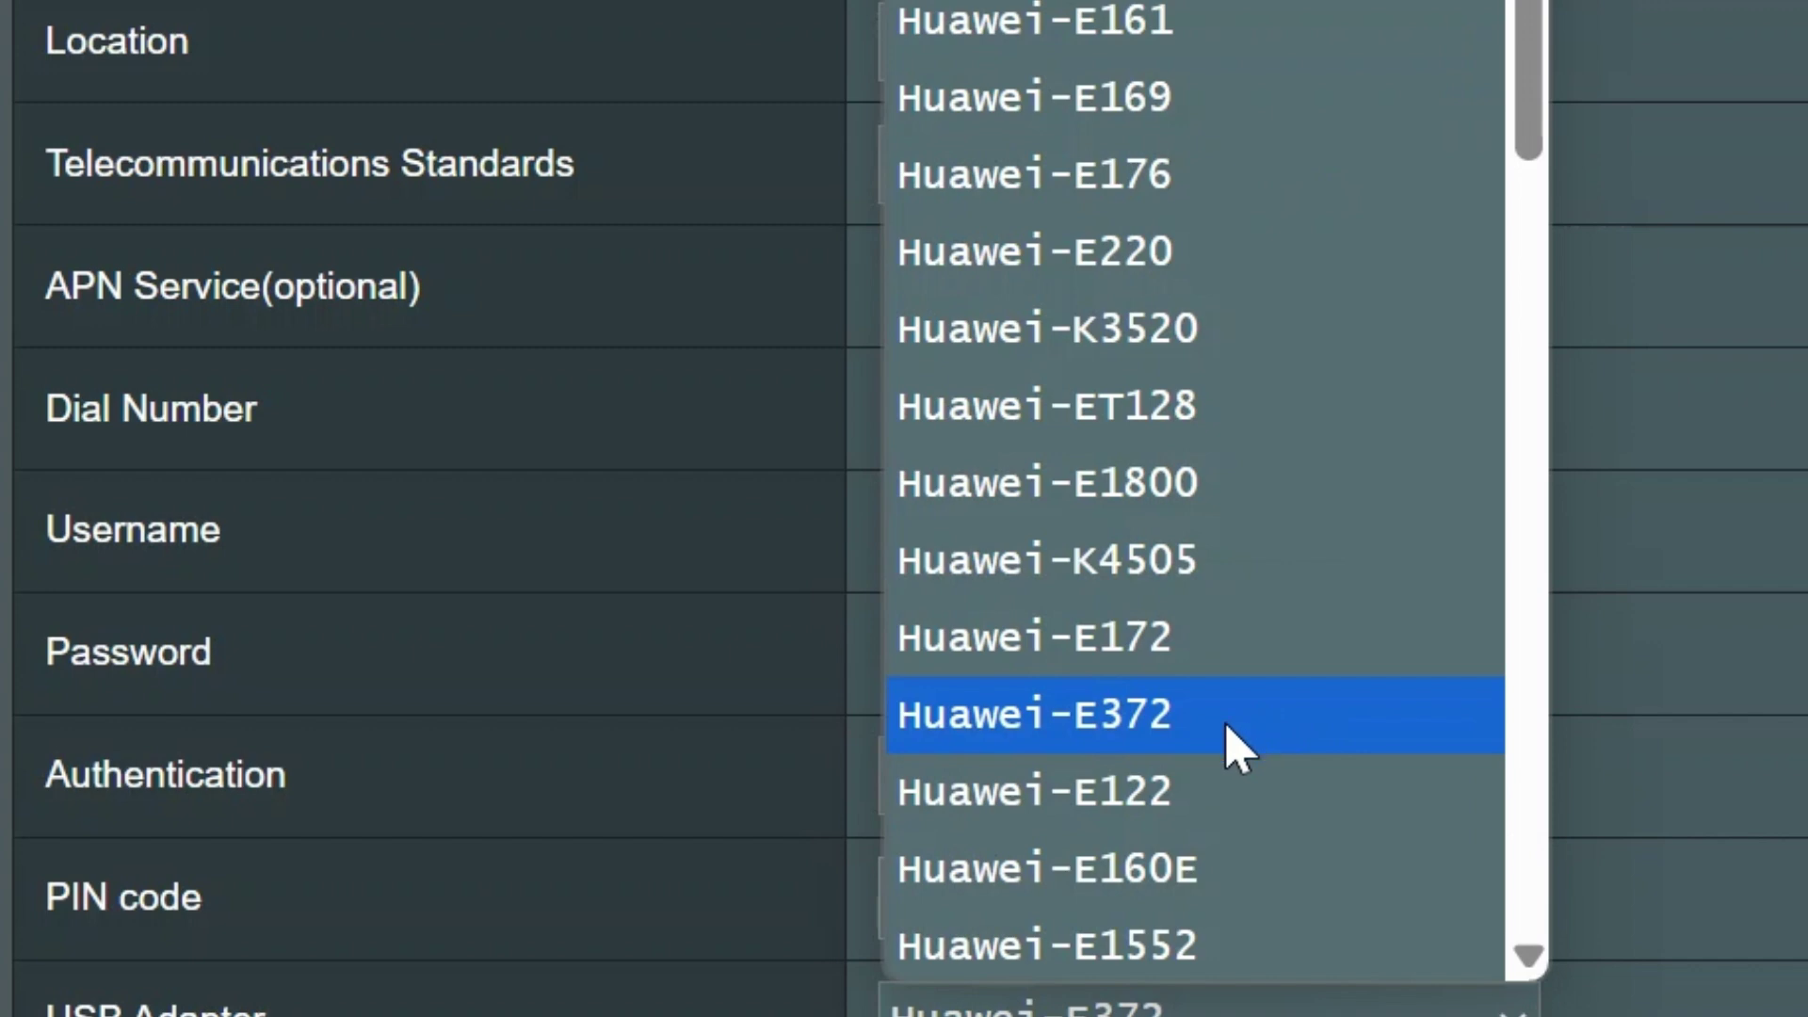
pyautogui.click(1235, 749)
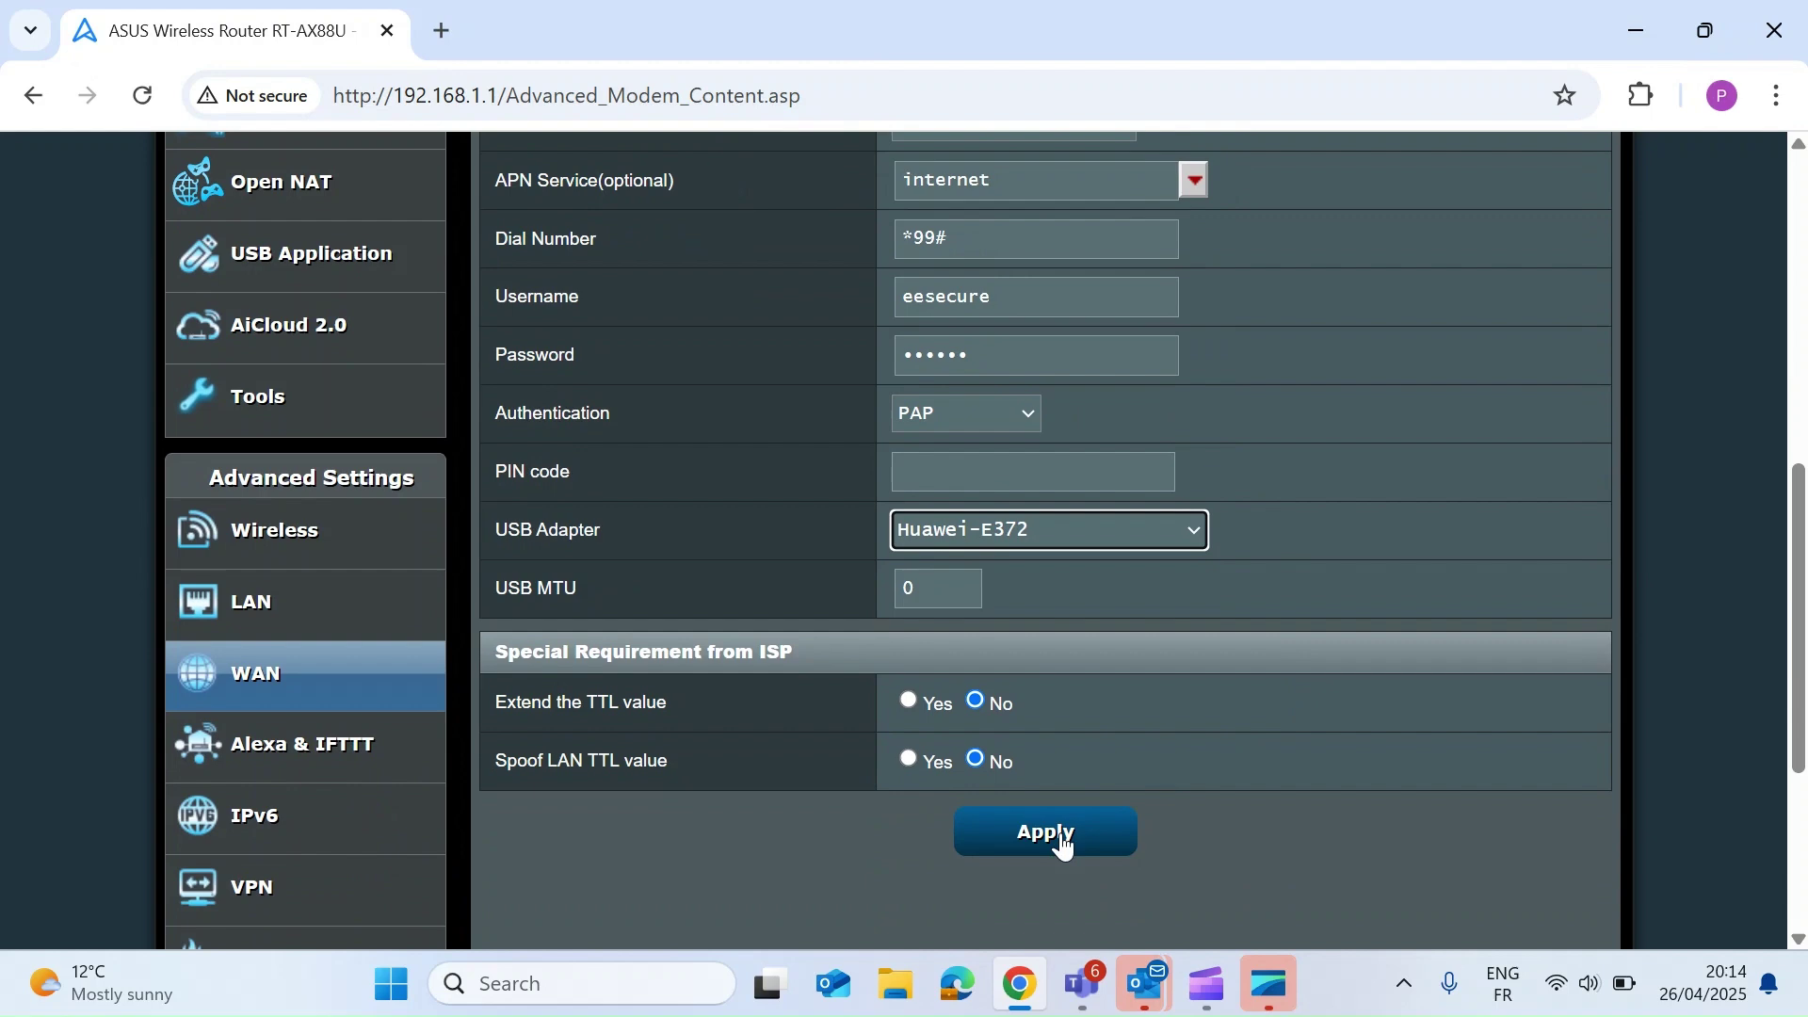
pyautogui.scroll(5, 1271, 626)
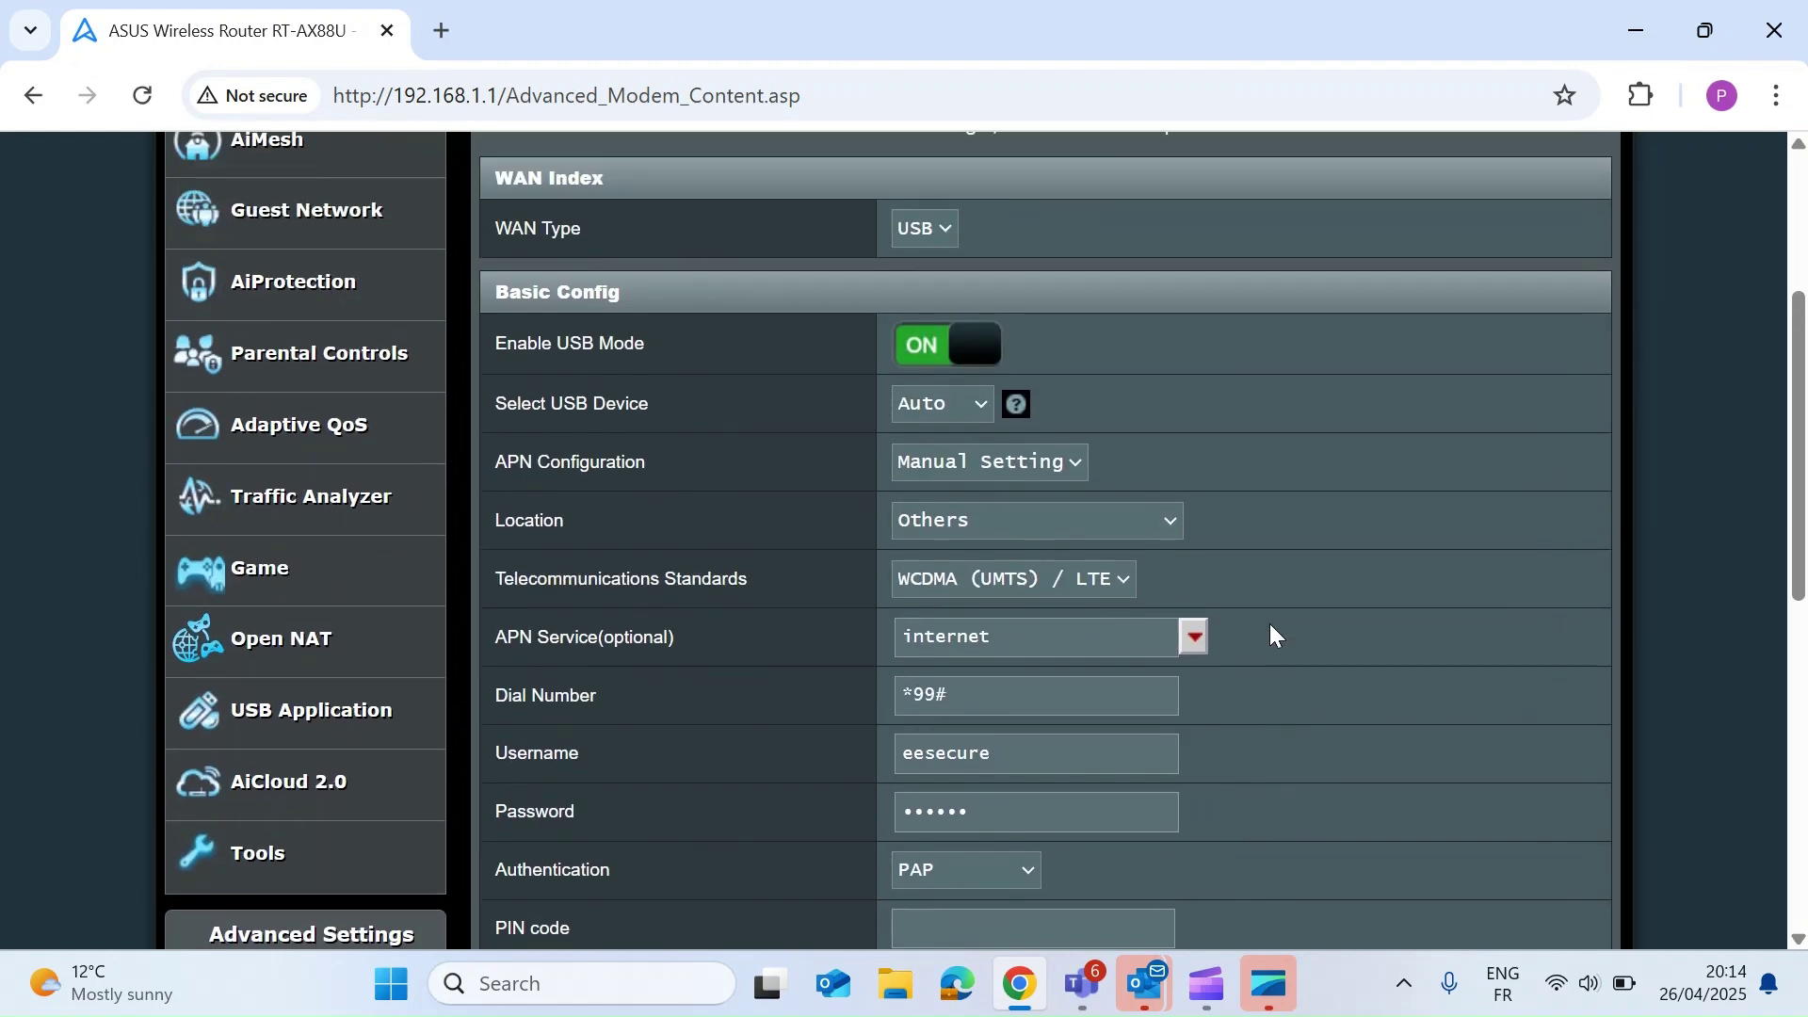
pyautogui.scroll(1, 1270, 625)
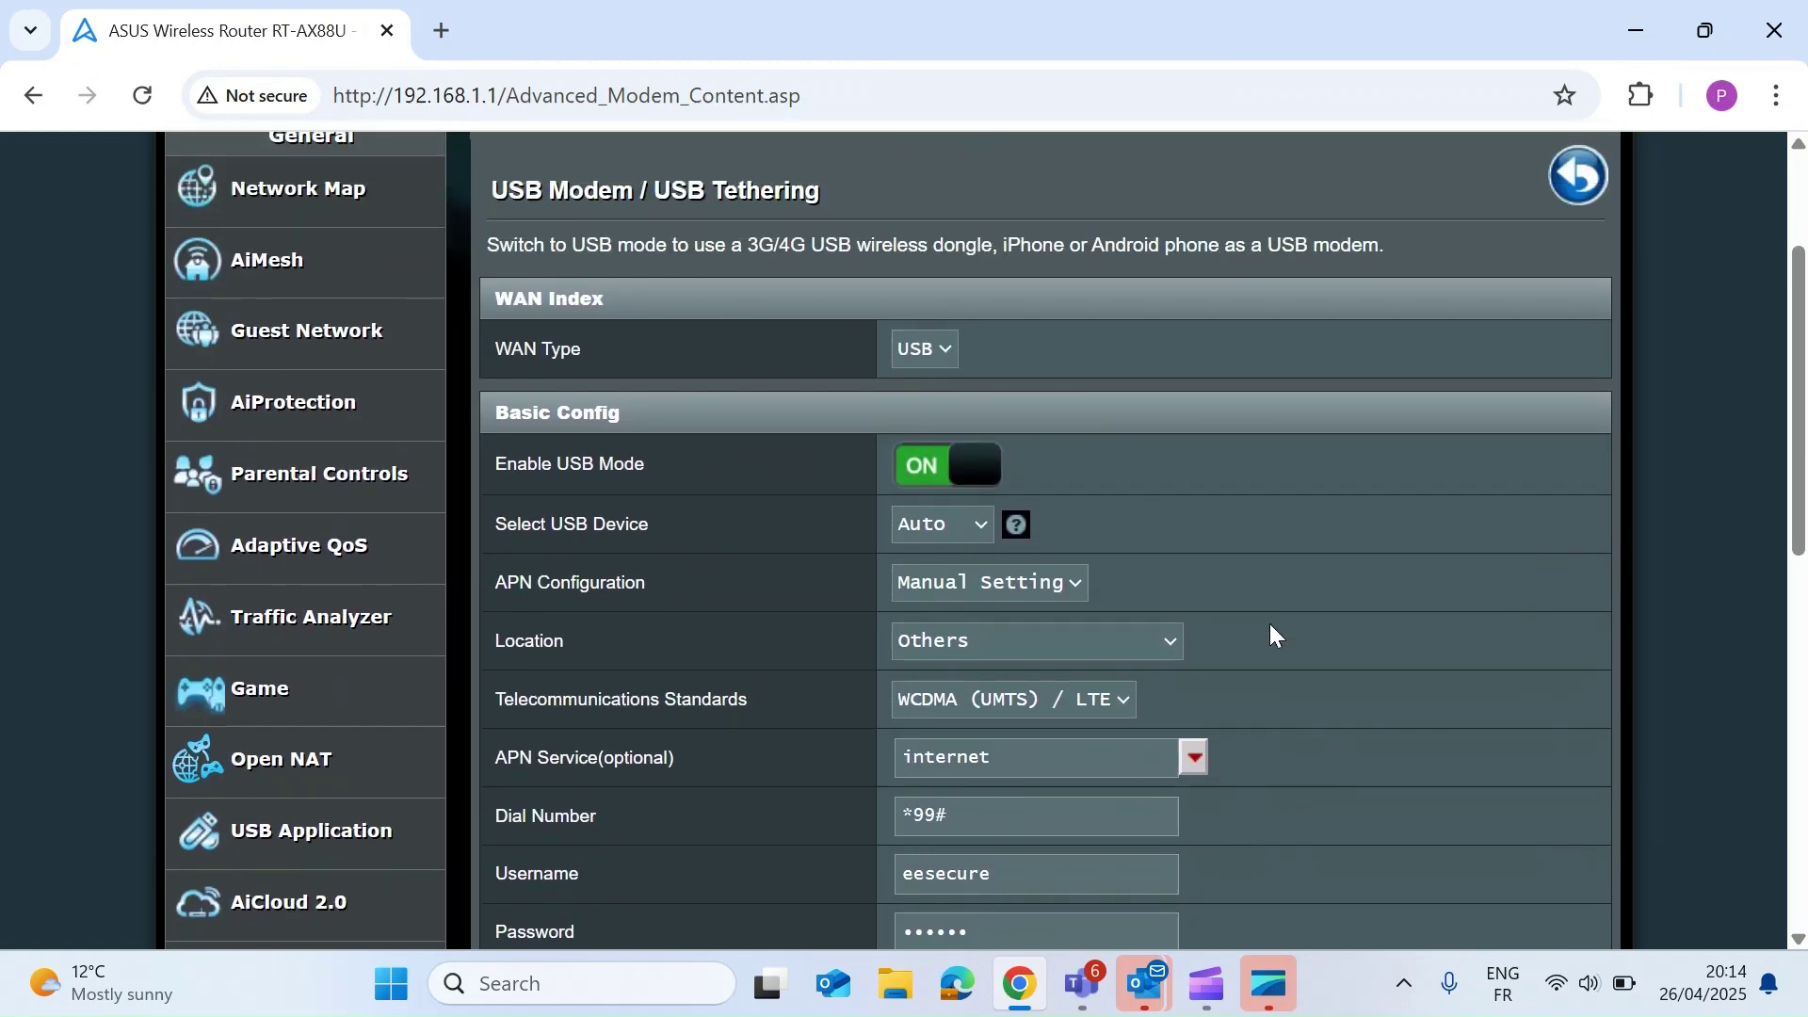
pyautogui.scroll(2, 1270, 629)
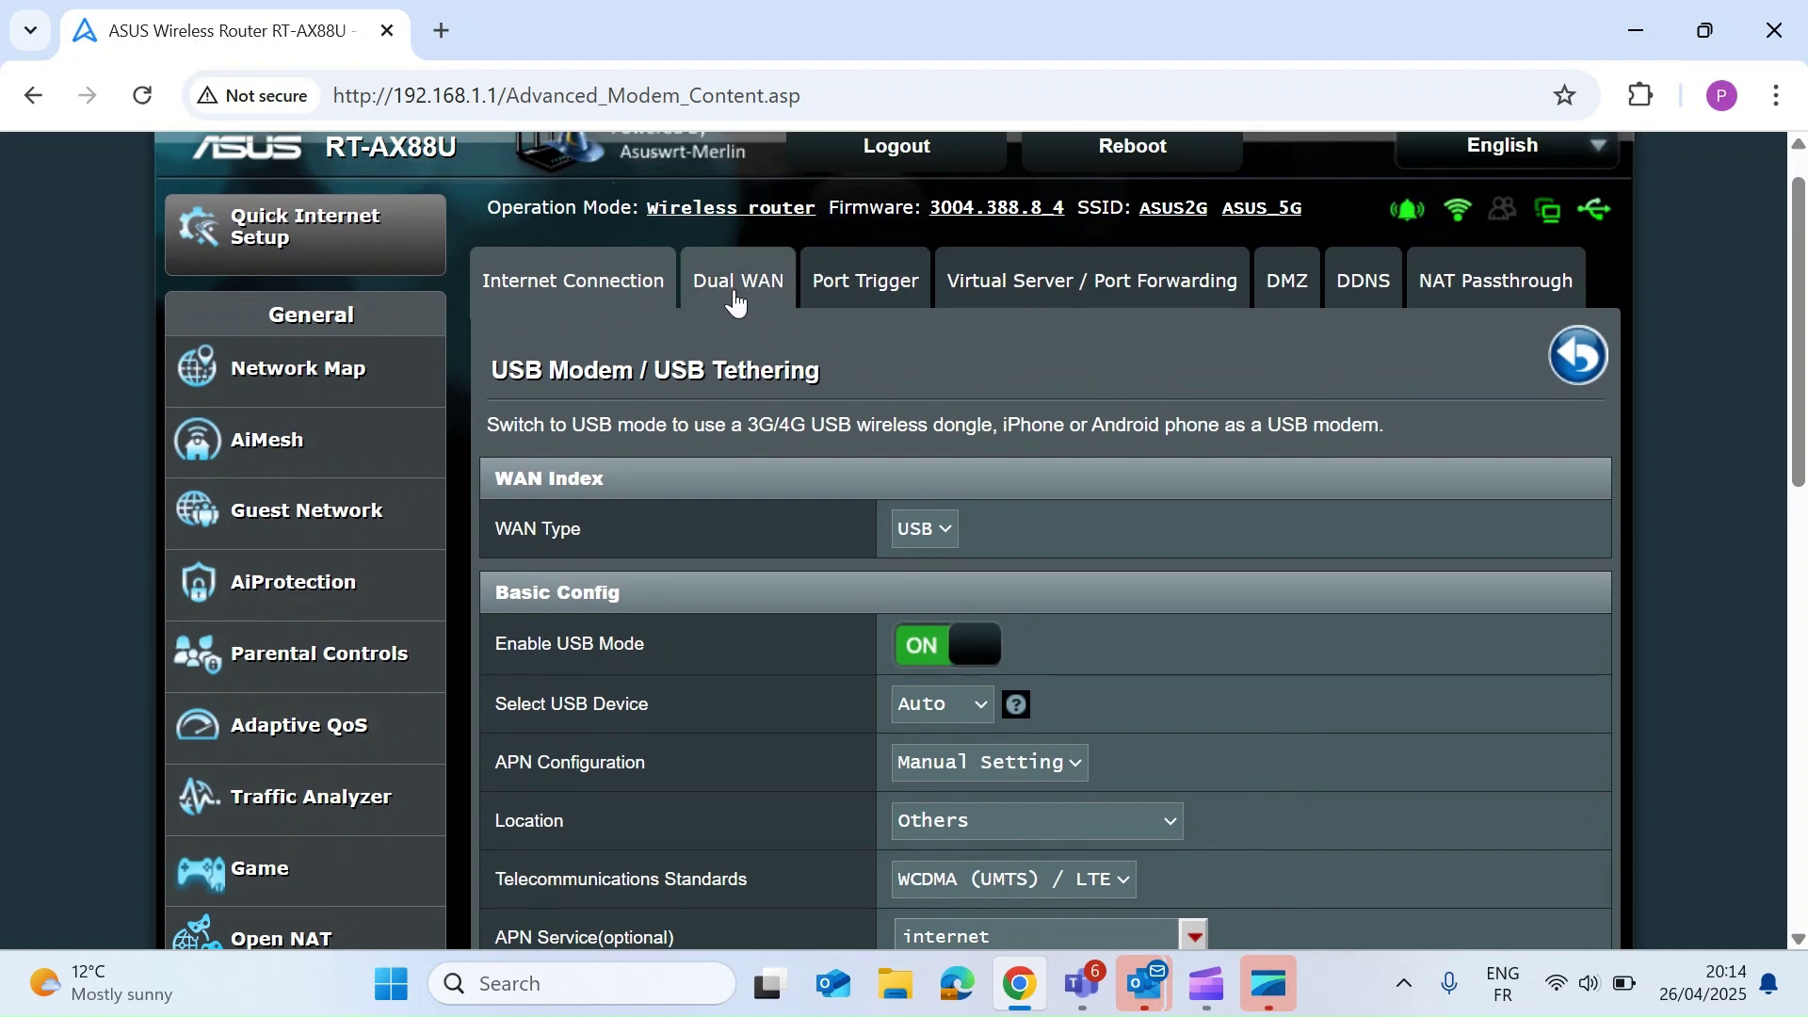
# - Set Dual WAN to Fail Over mode with USB secondary and failback to primary allowed
pyautogui.click(740, 293)
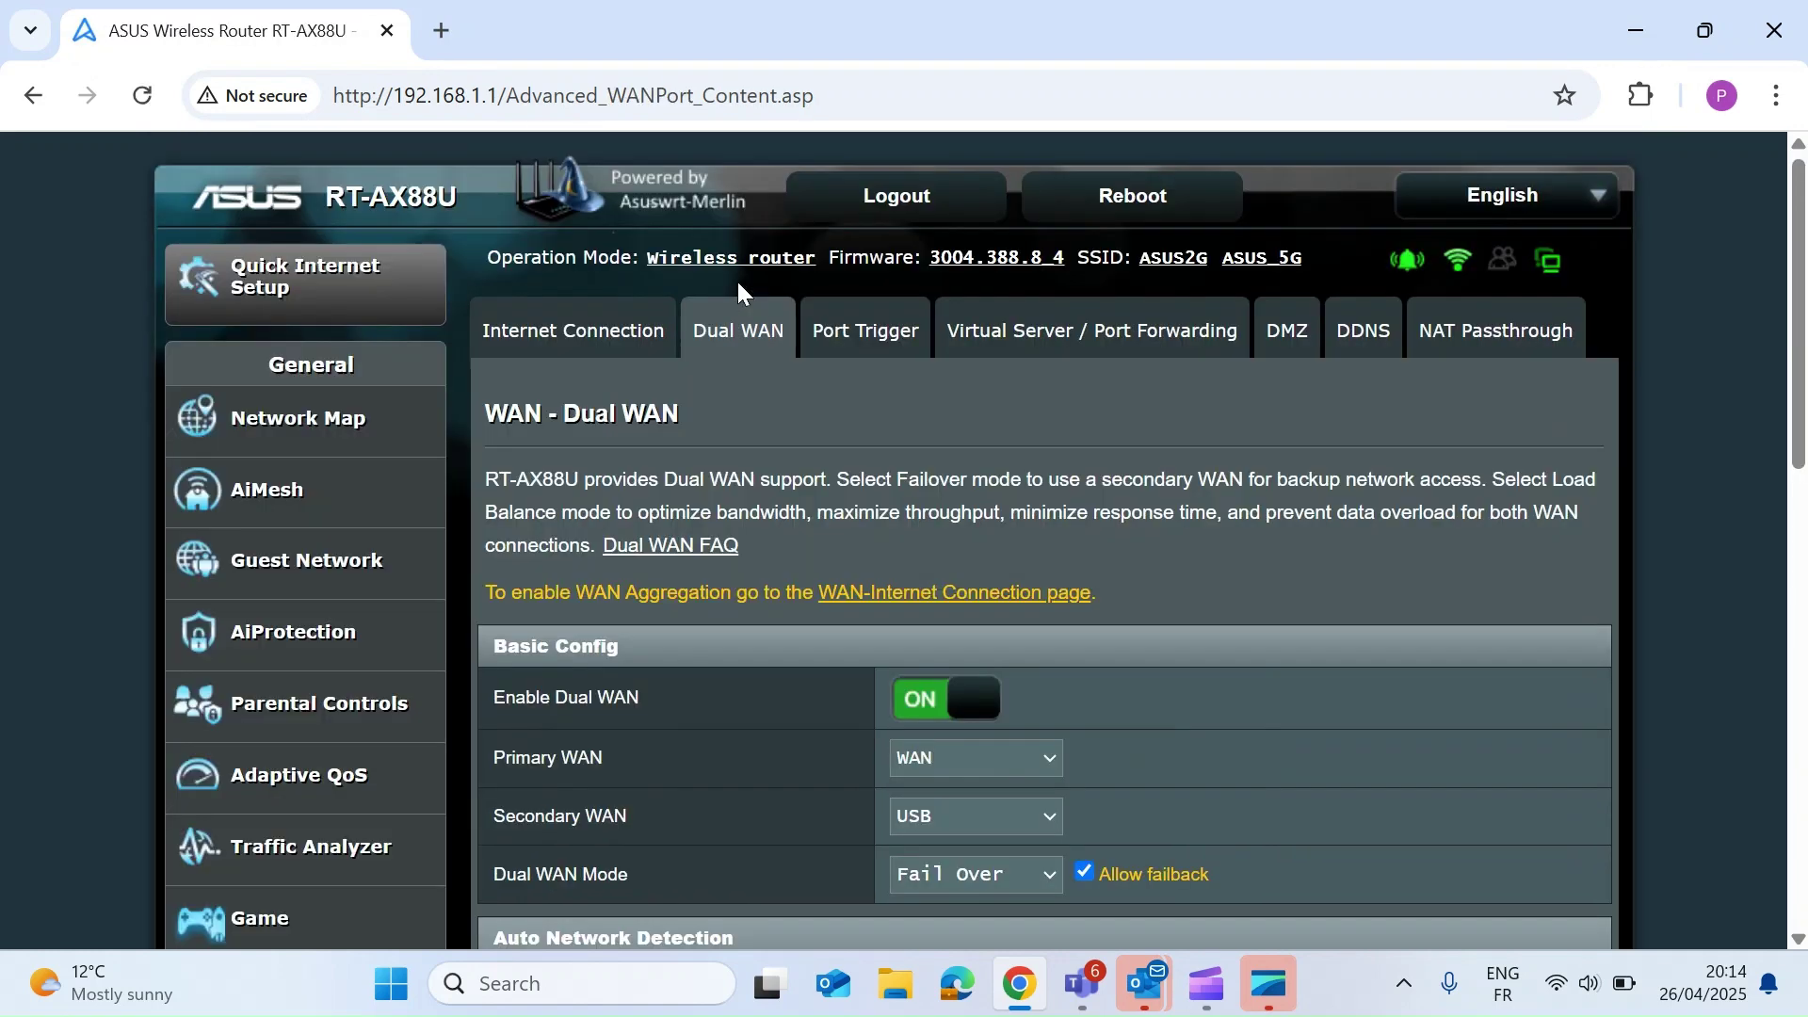
pyautogui.scroll(-3, 769, 599)
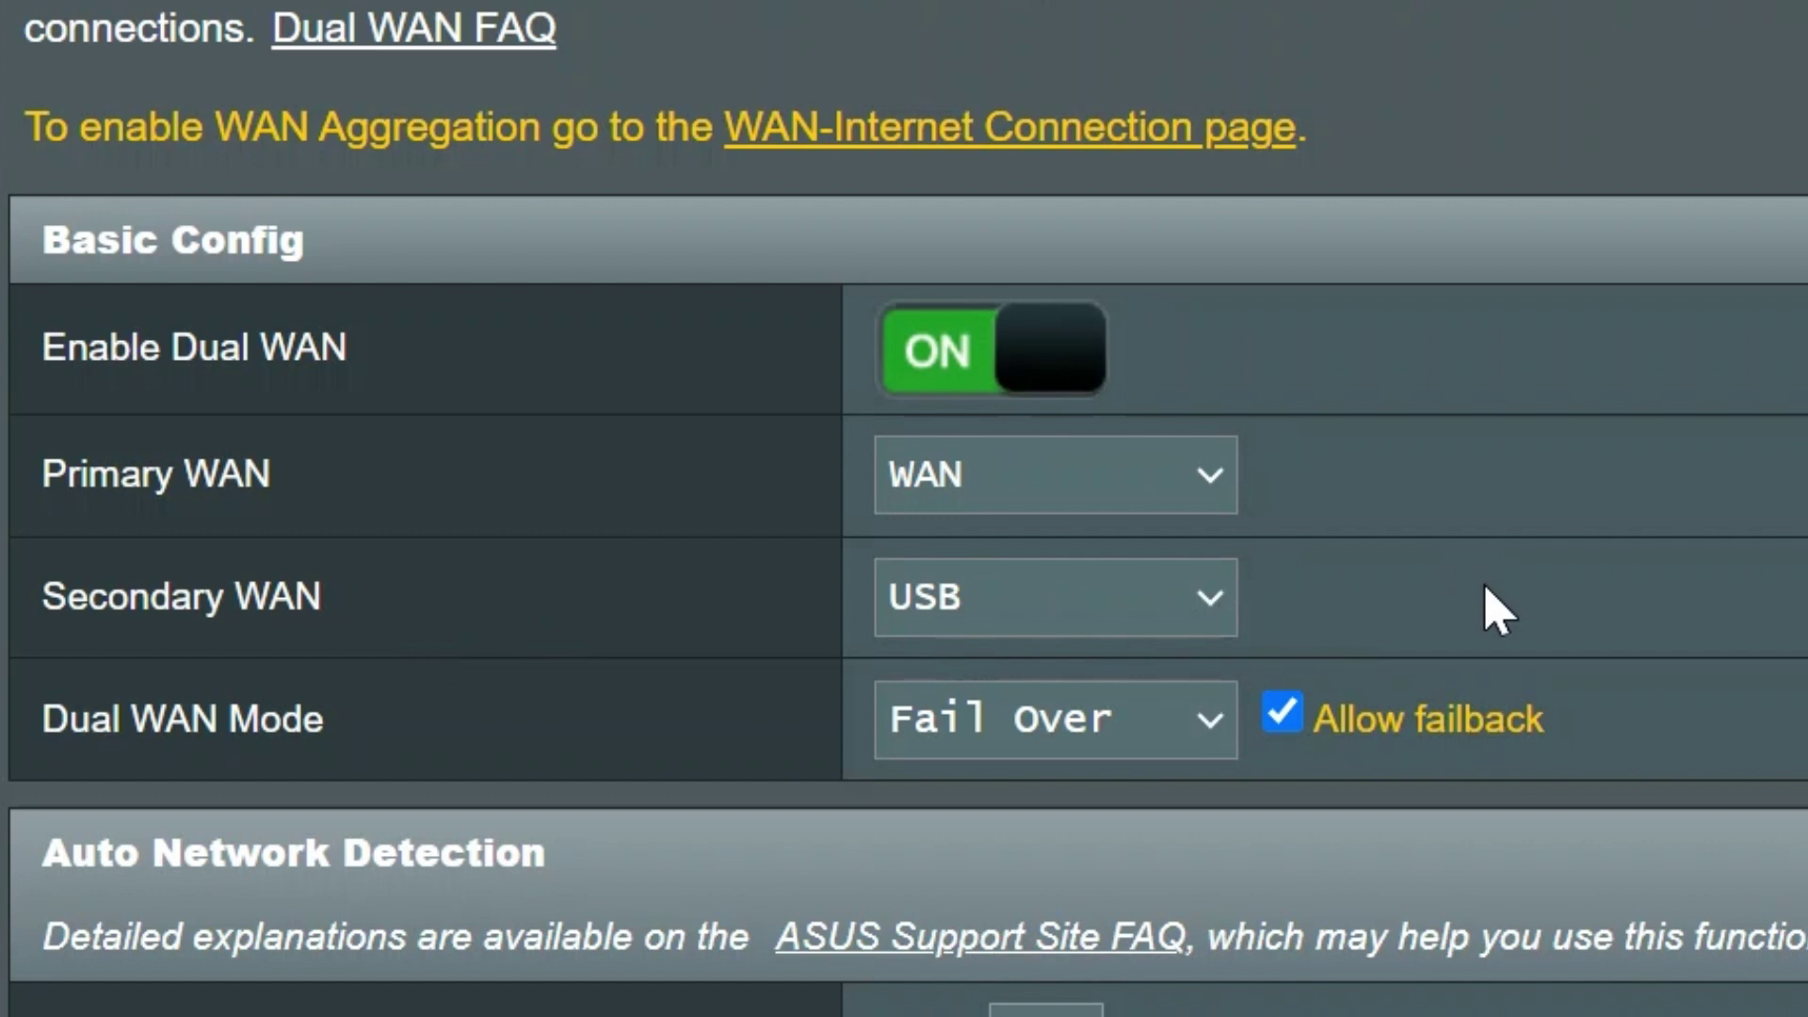
pyautogui.scroll(-1, 1492, 607)
pyautogui.scroll(-1, 1492, 607)
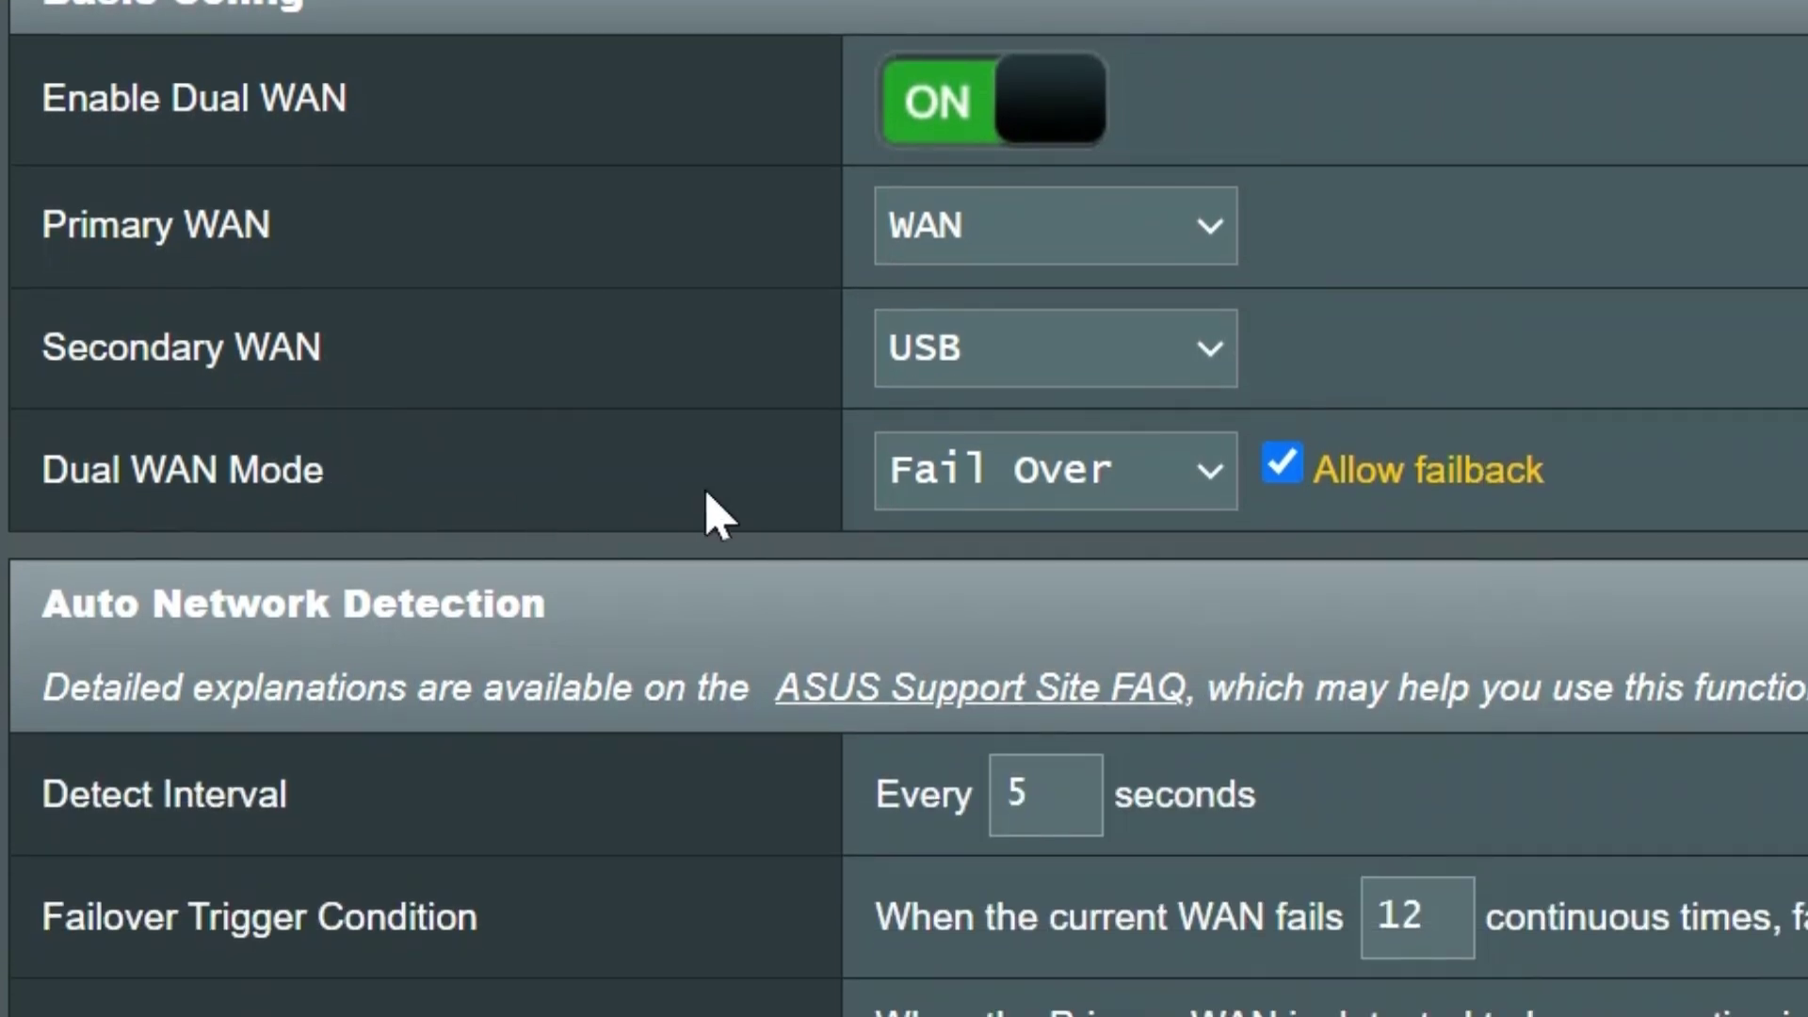
pyautogui.click(1212, 486)
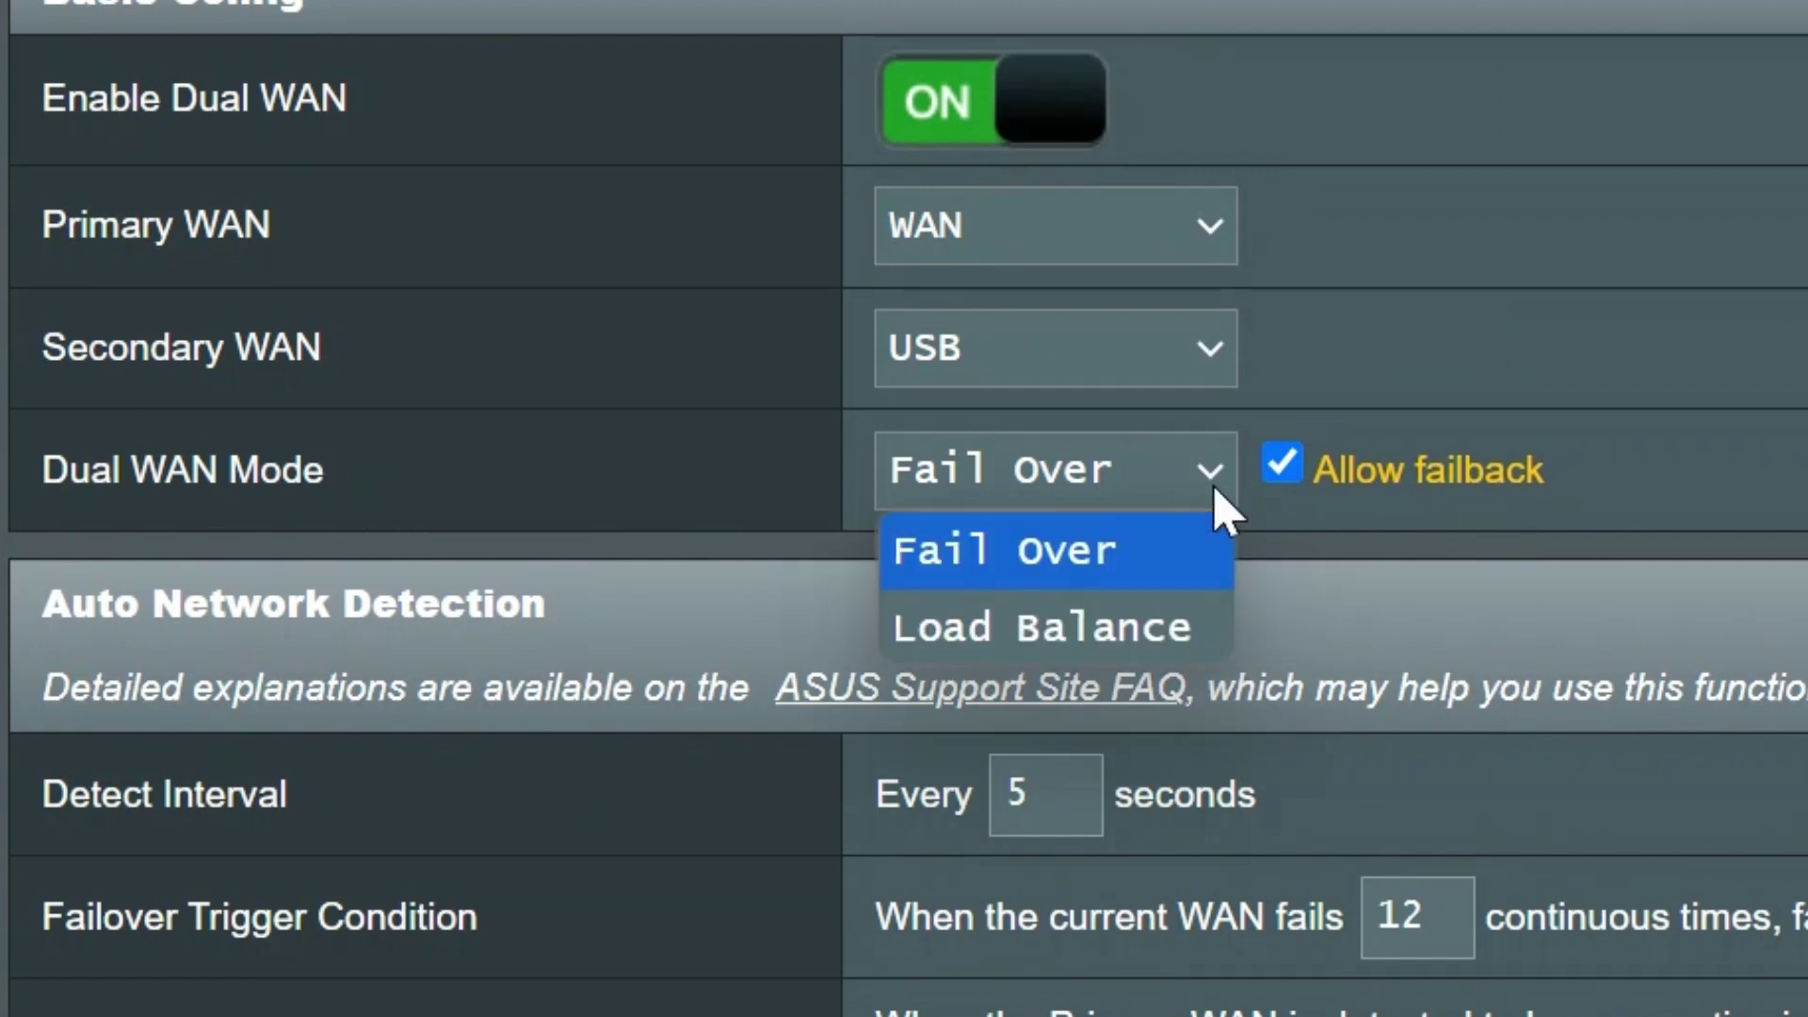
pyautogui.click(1103, 576)
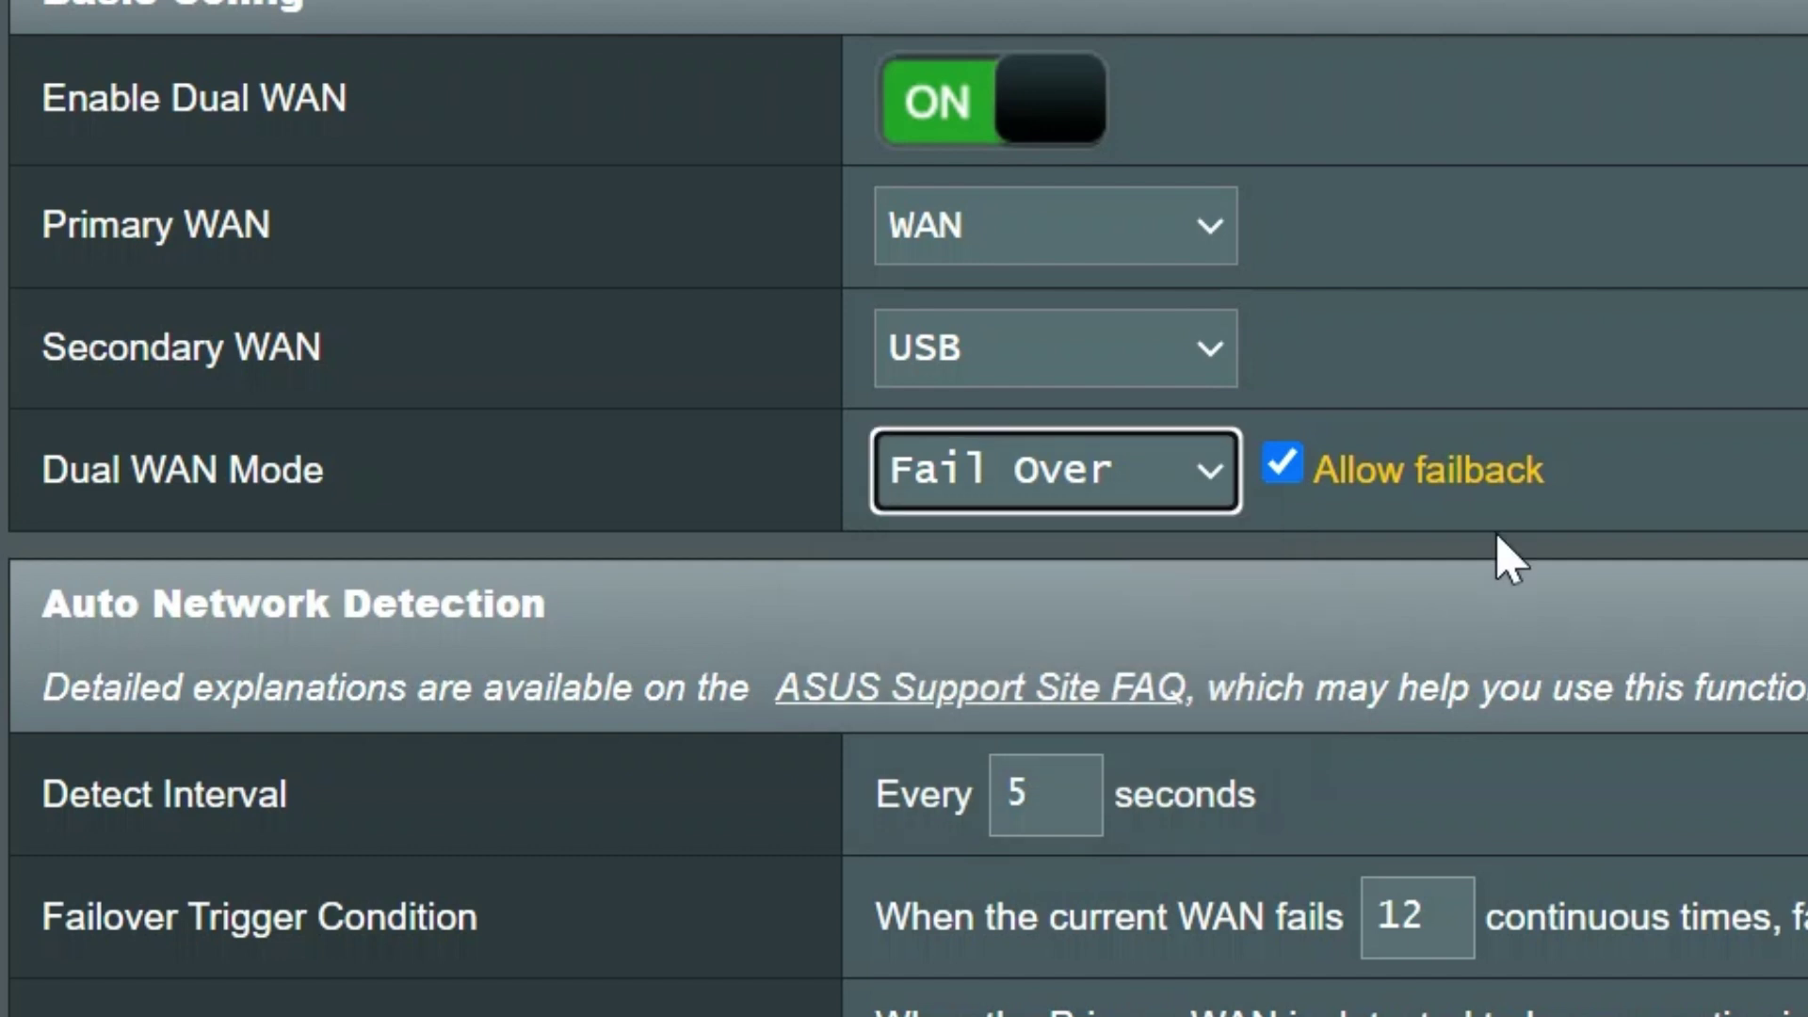
pyautogui.click(1283, 466)
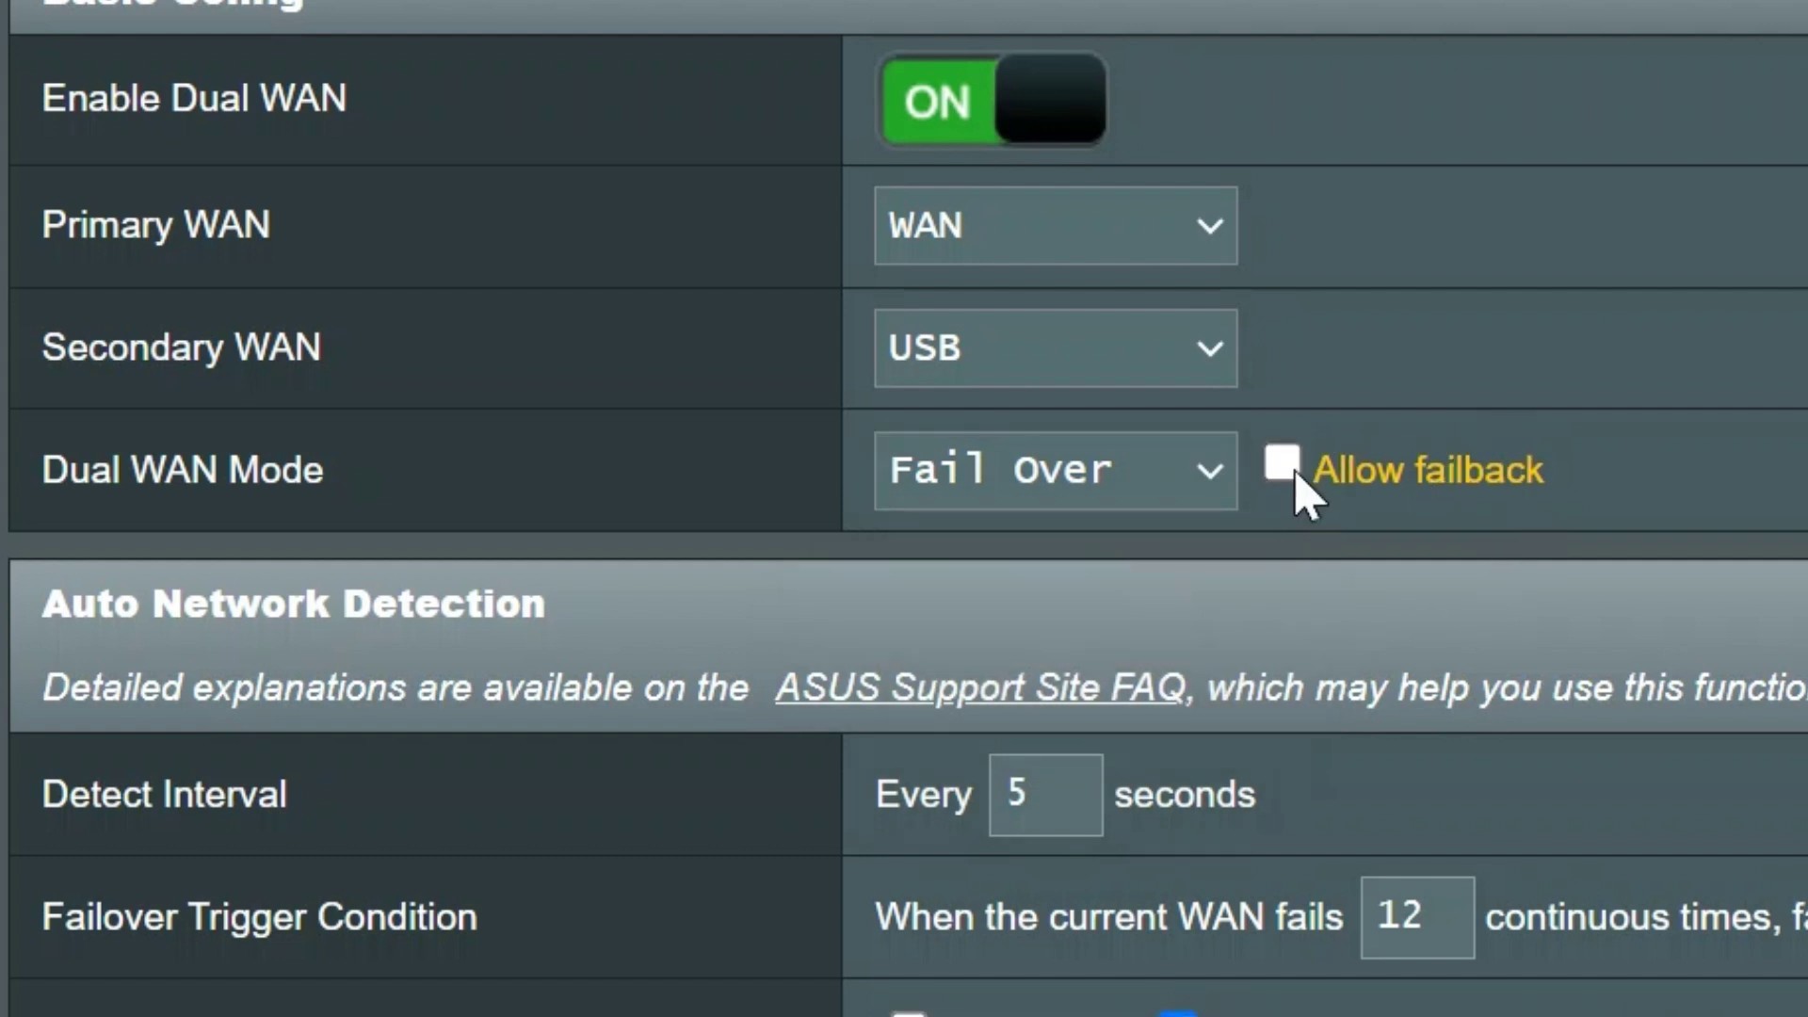
pyautogui.click(1294, 484)
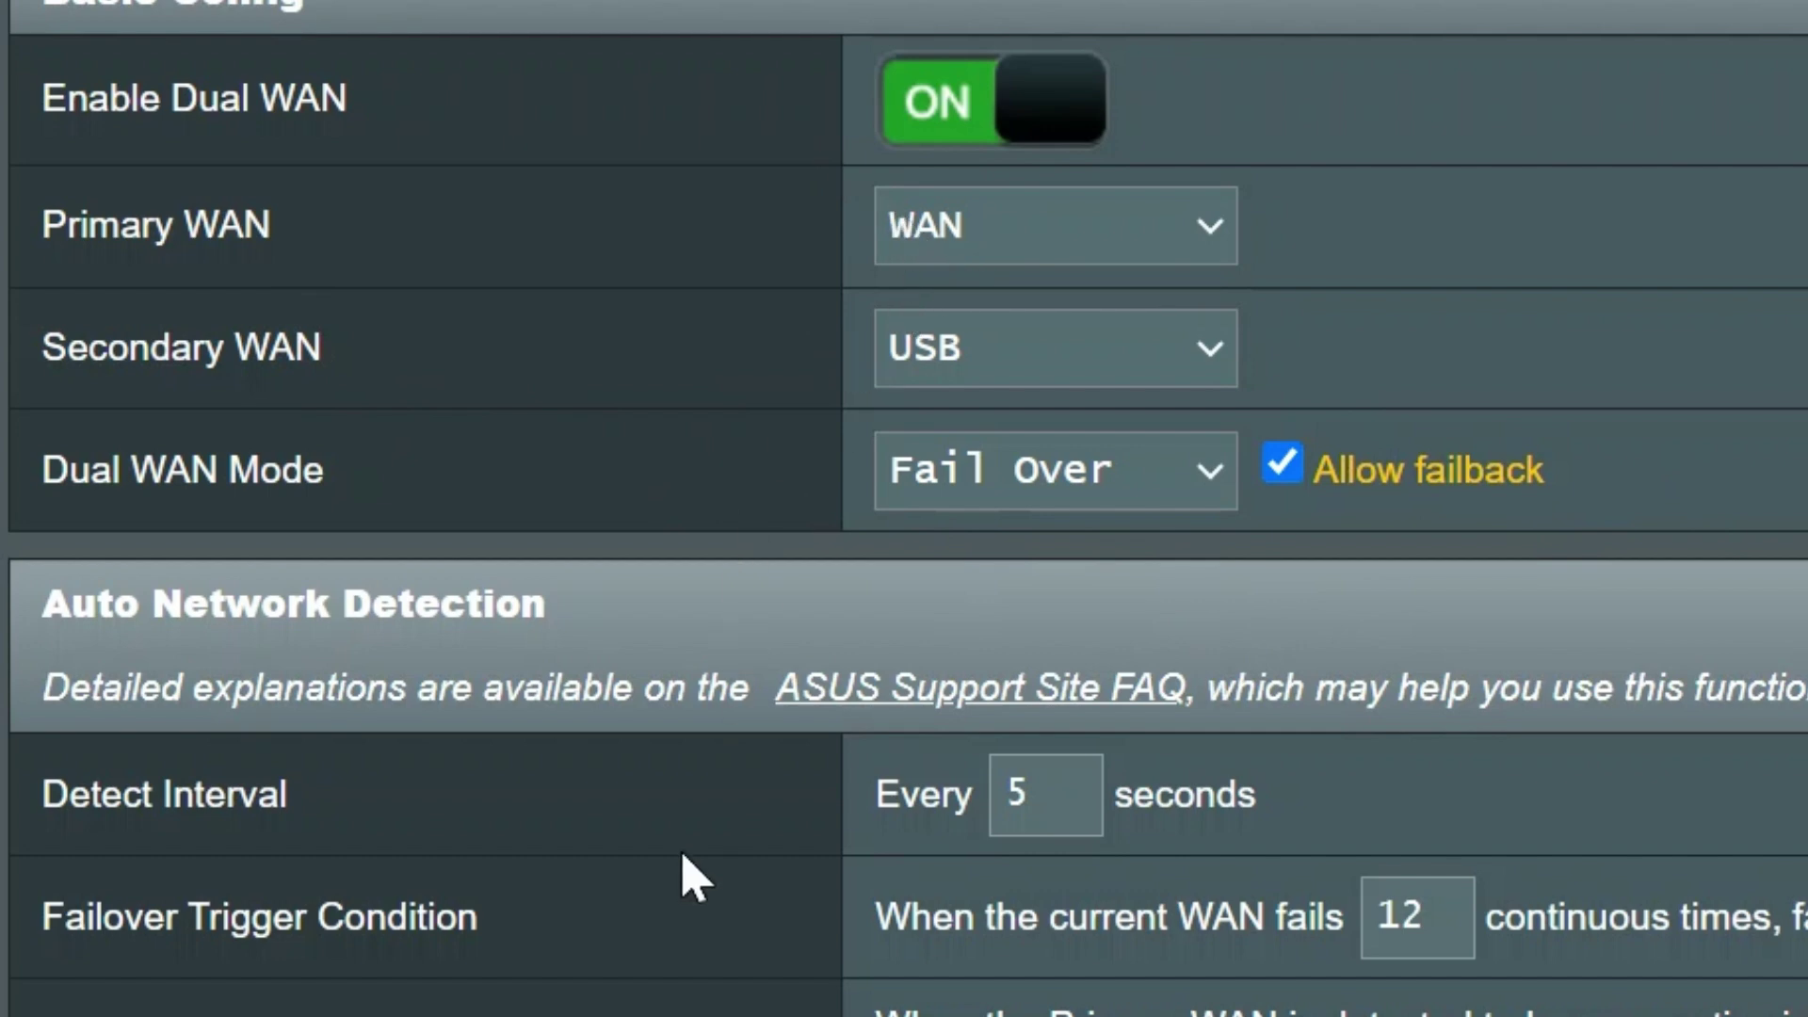
pyautogui.scroll(-2, 687, 871)
pyautogui.scroll(-5, 688, 874)
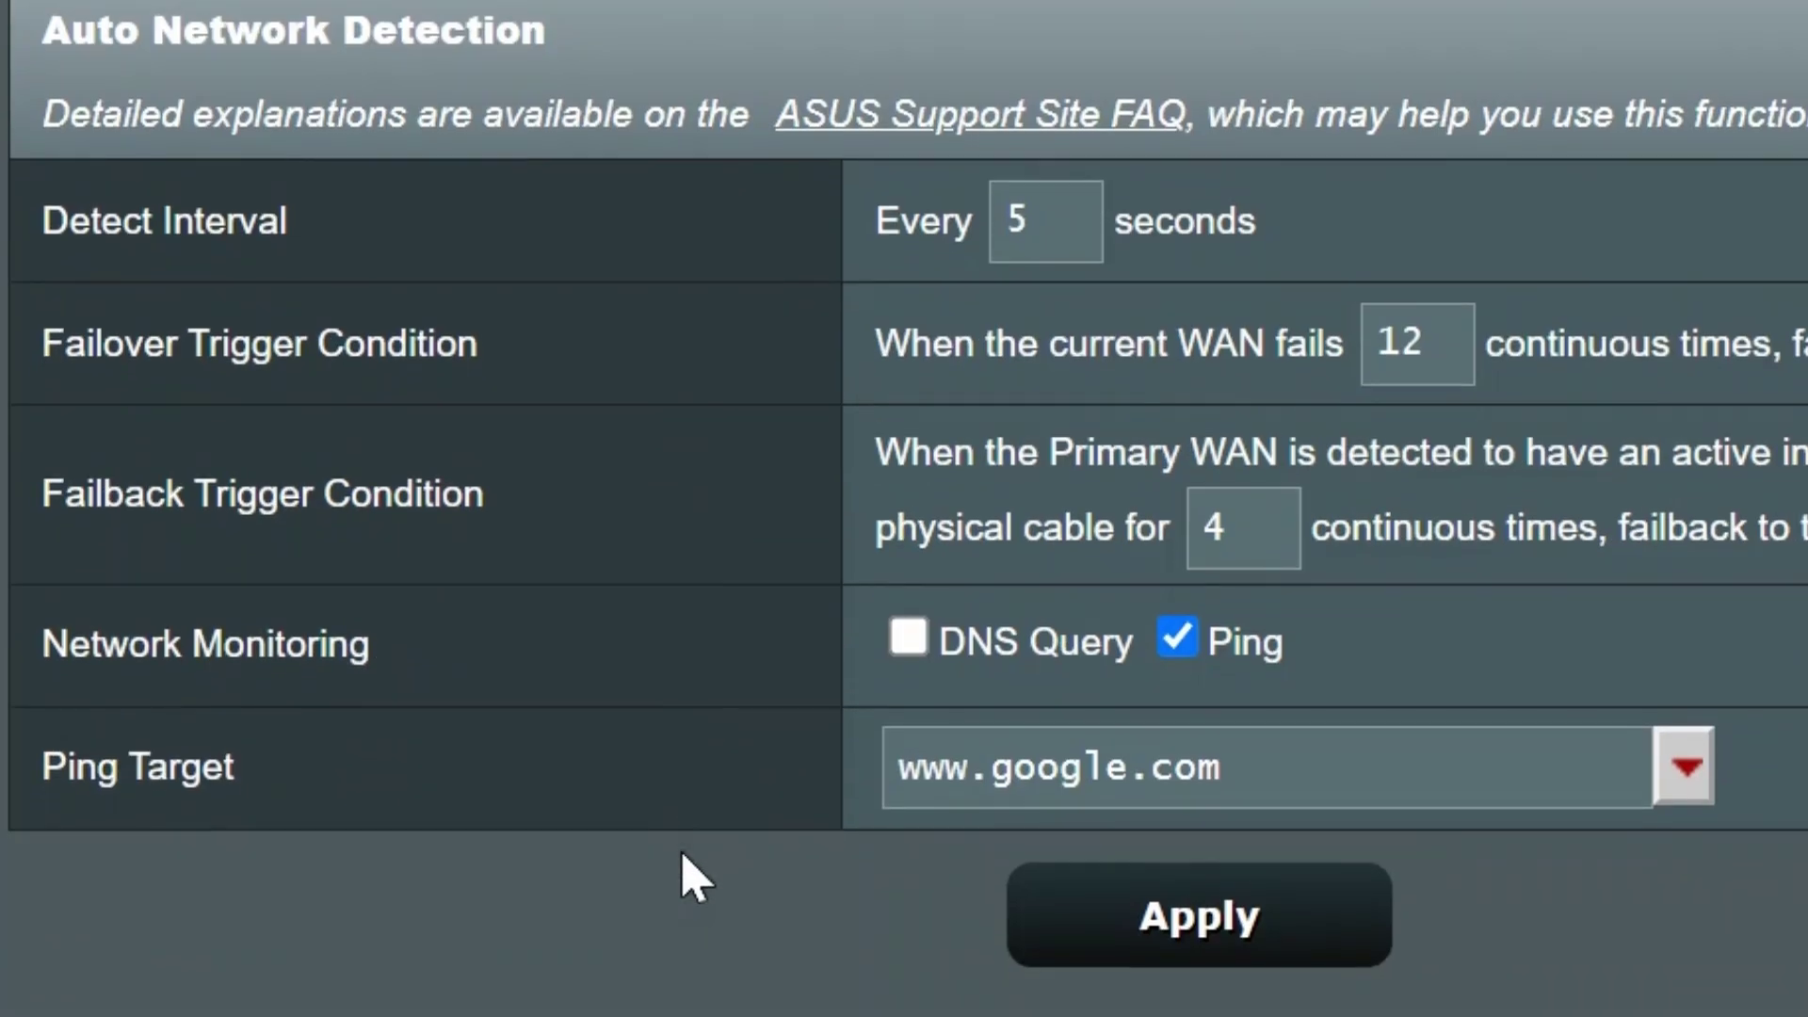
pyautogui.scroll(3, 701, 667)
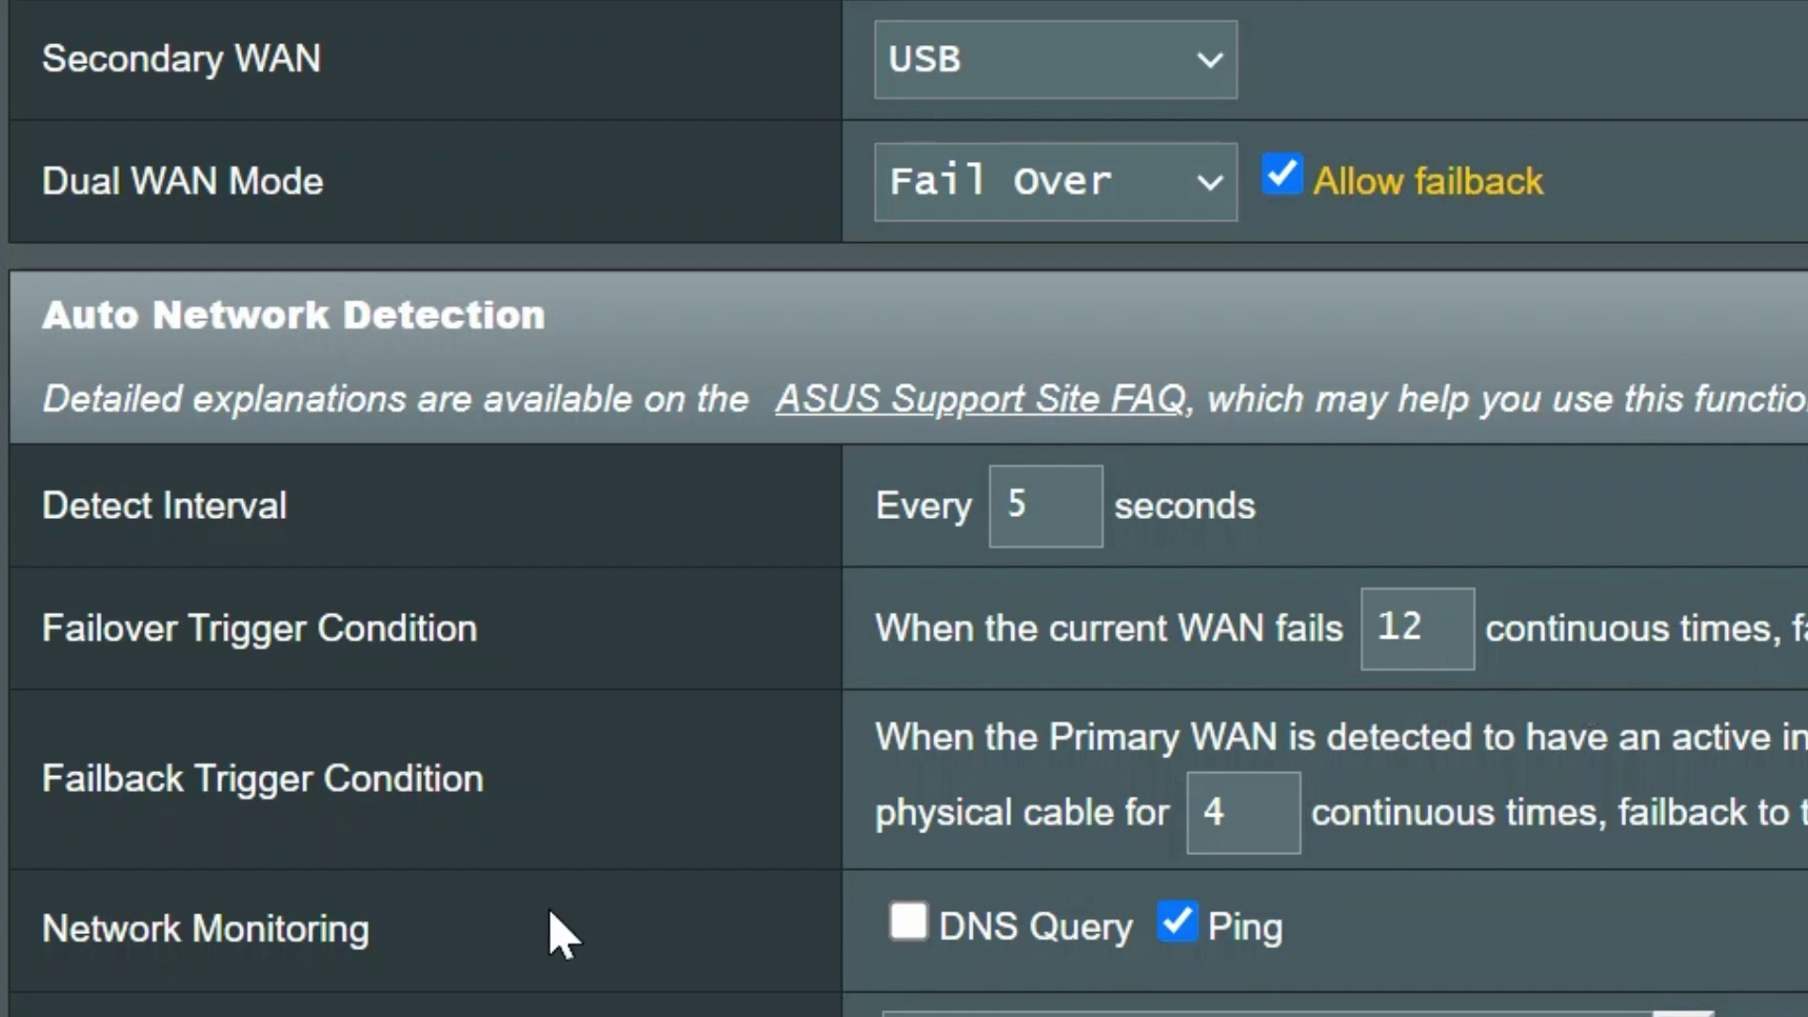
pyautogui.scroll(-2, 562, 935)
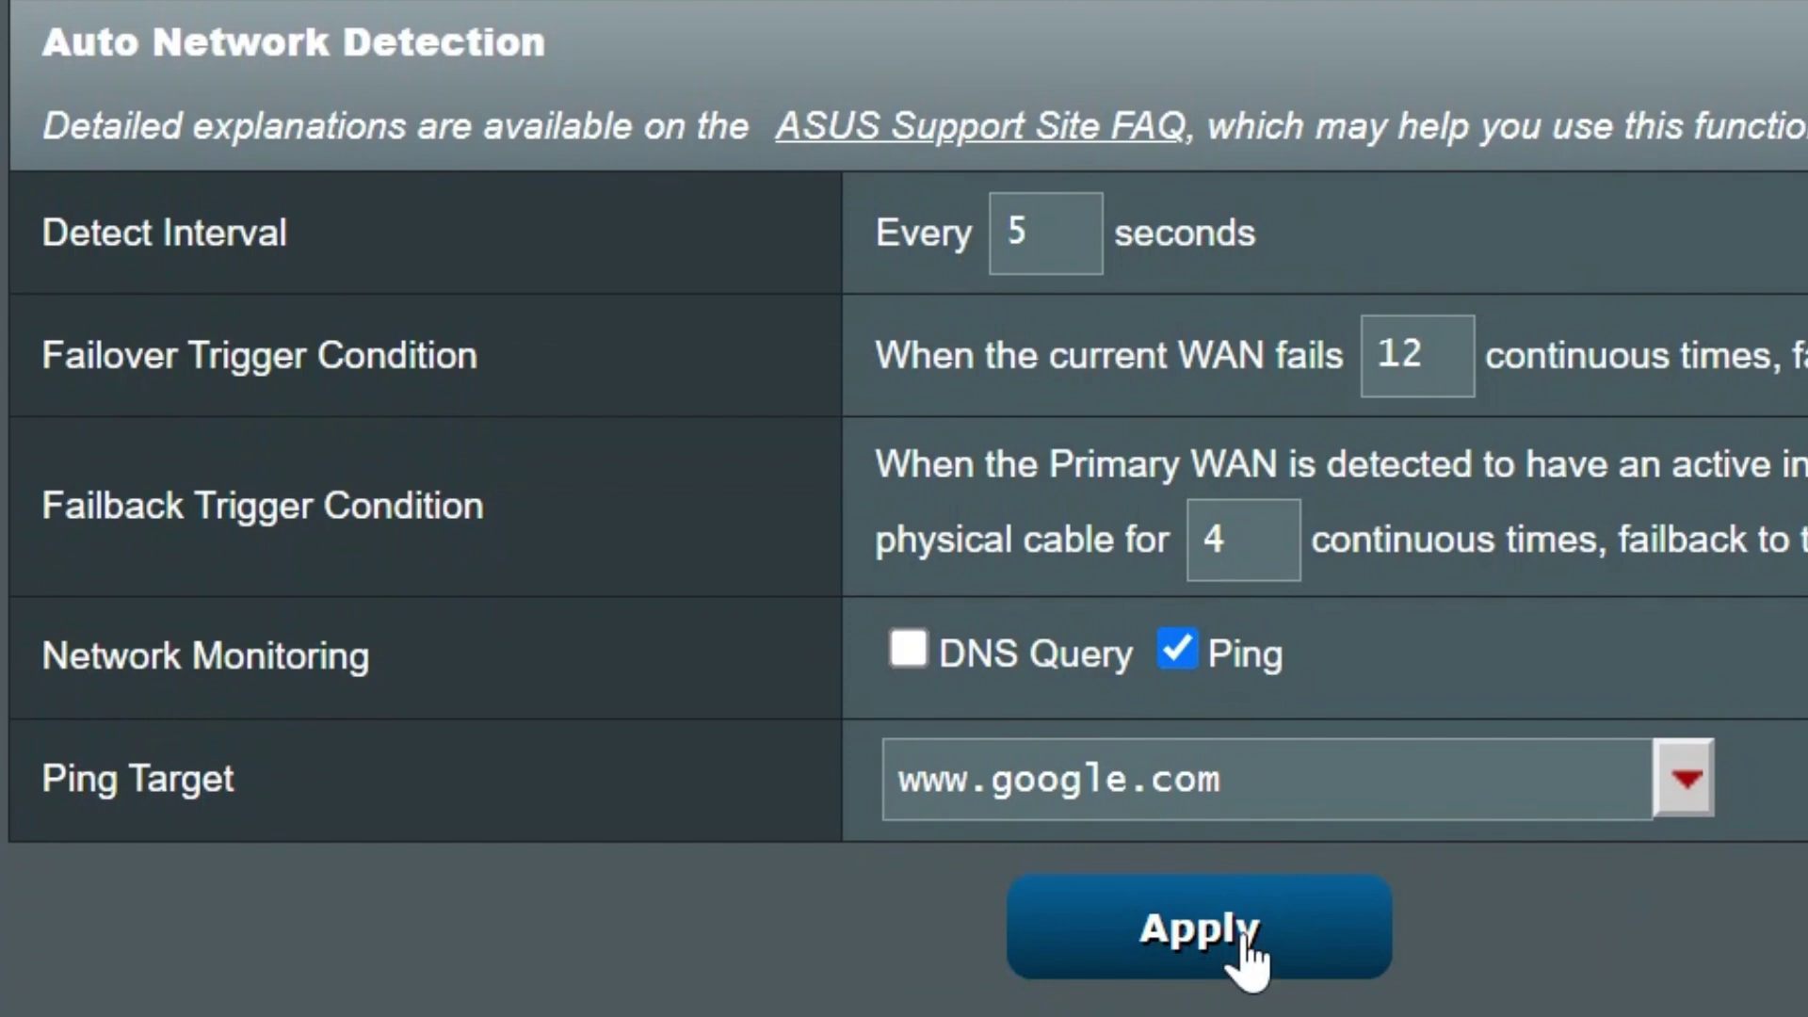
pyautogui.click(1217, 958)
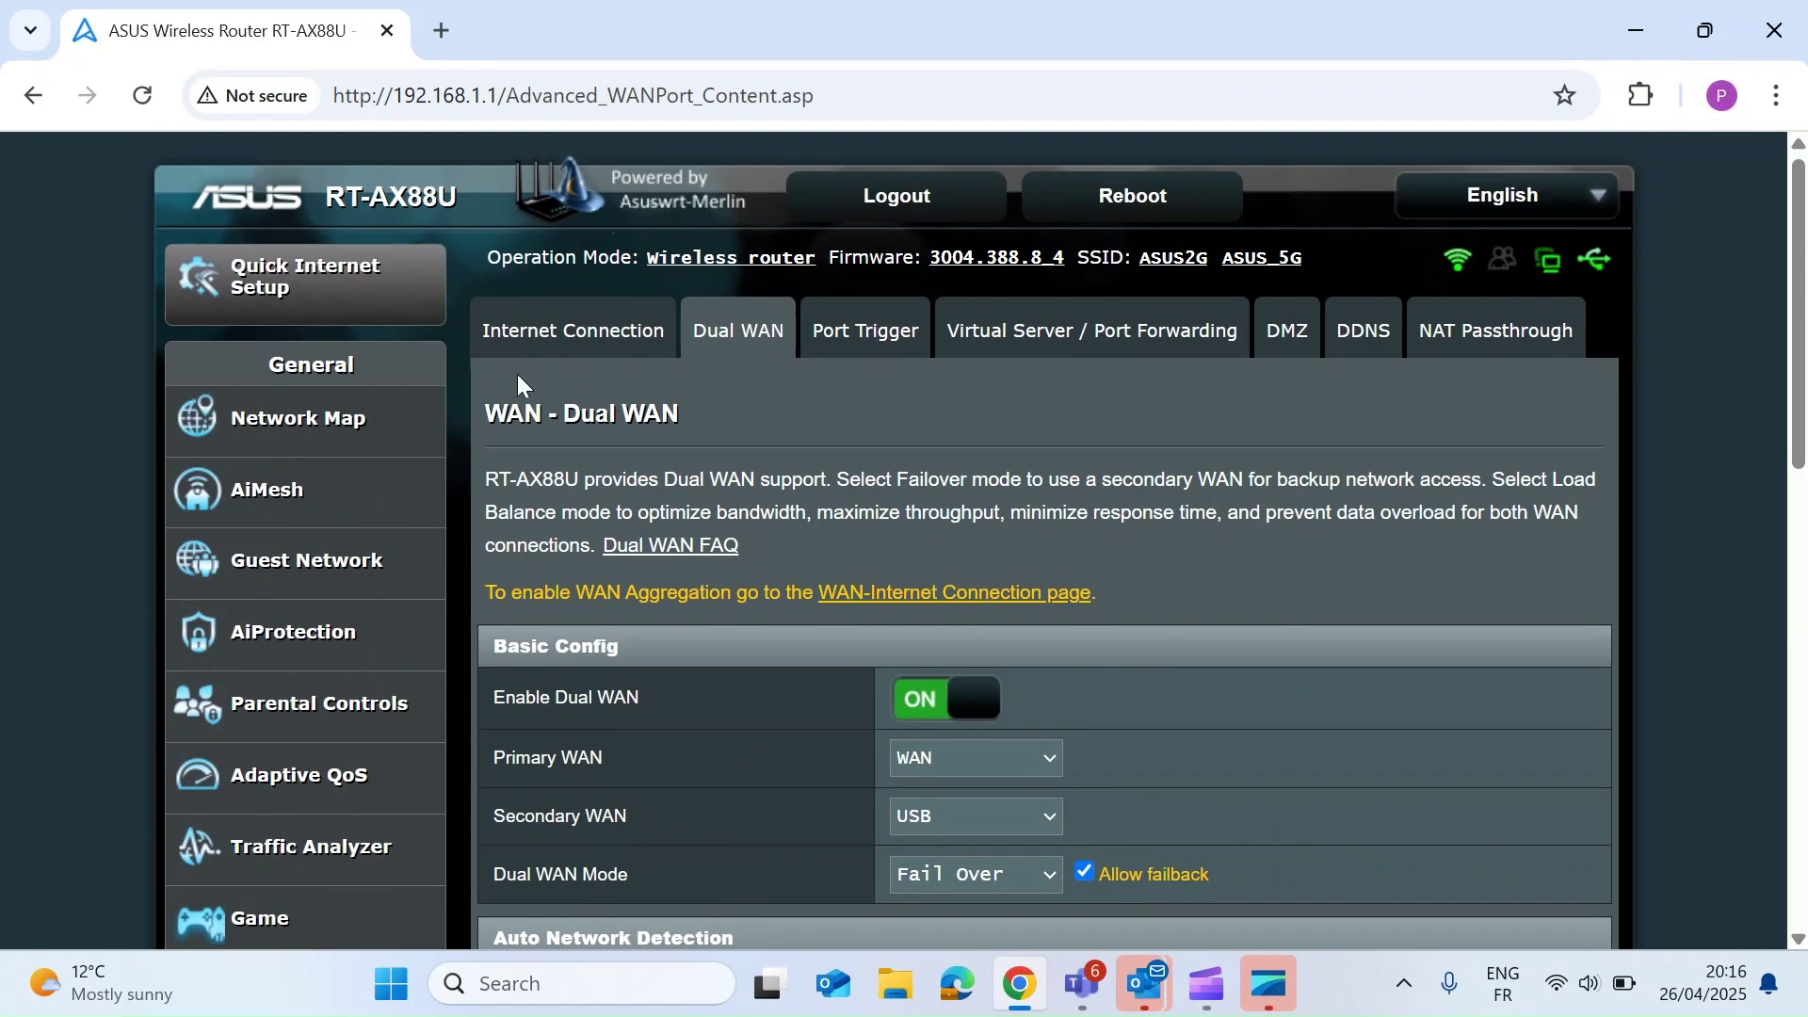
# - Check the Network Map's Secondary WAN status: Connected with the primary cable unplugged
pyautogui.click(298, 419)
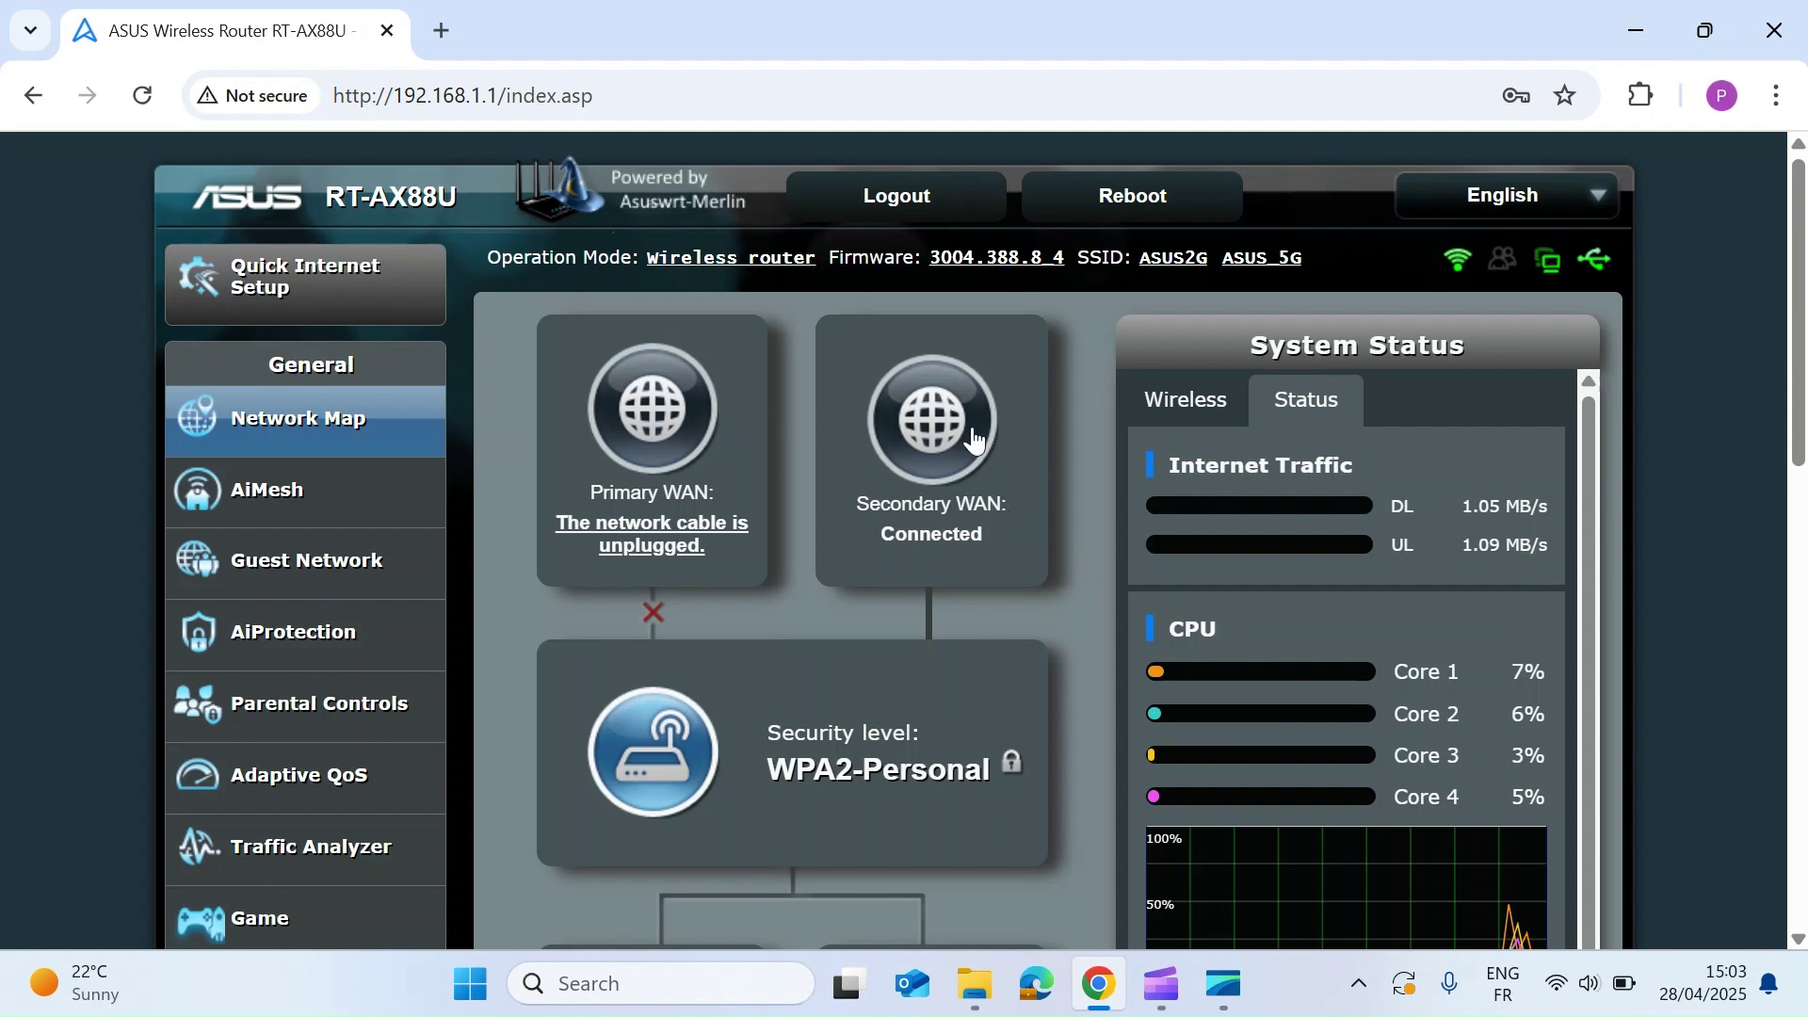
pyautogui.click(878, 533)
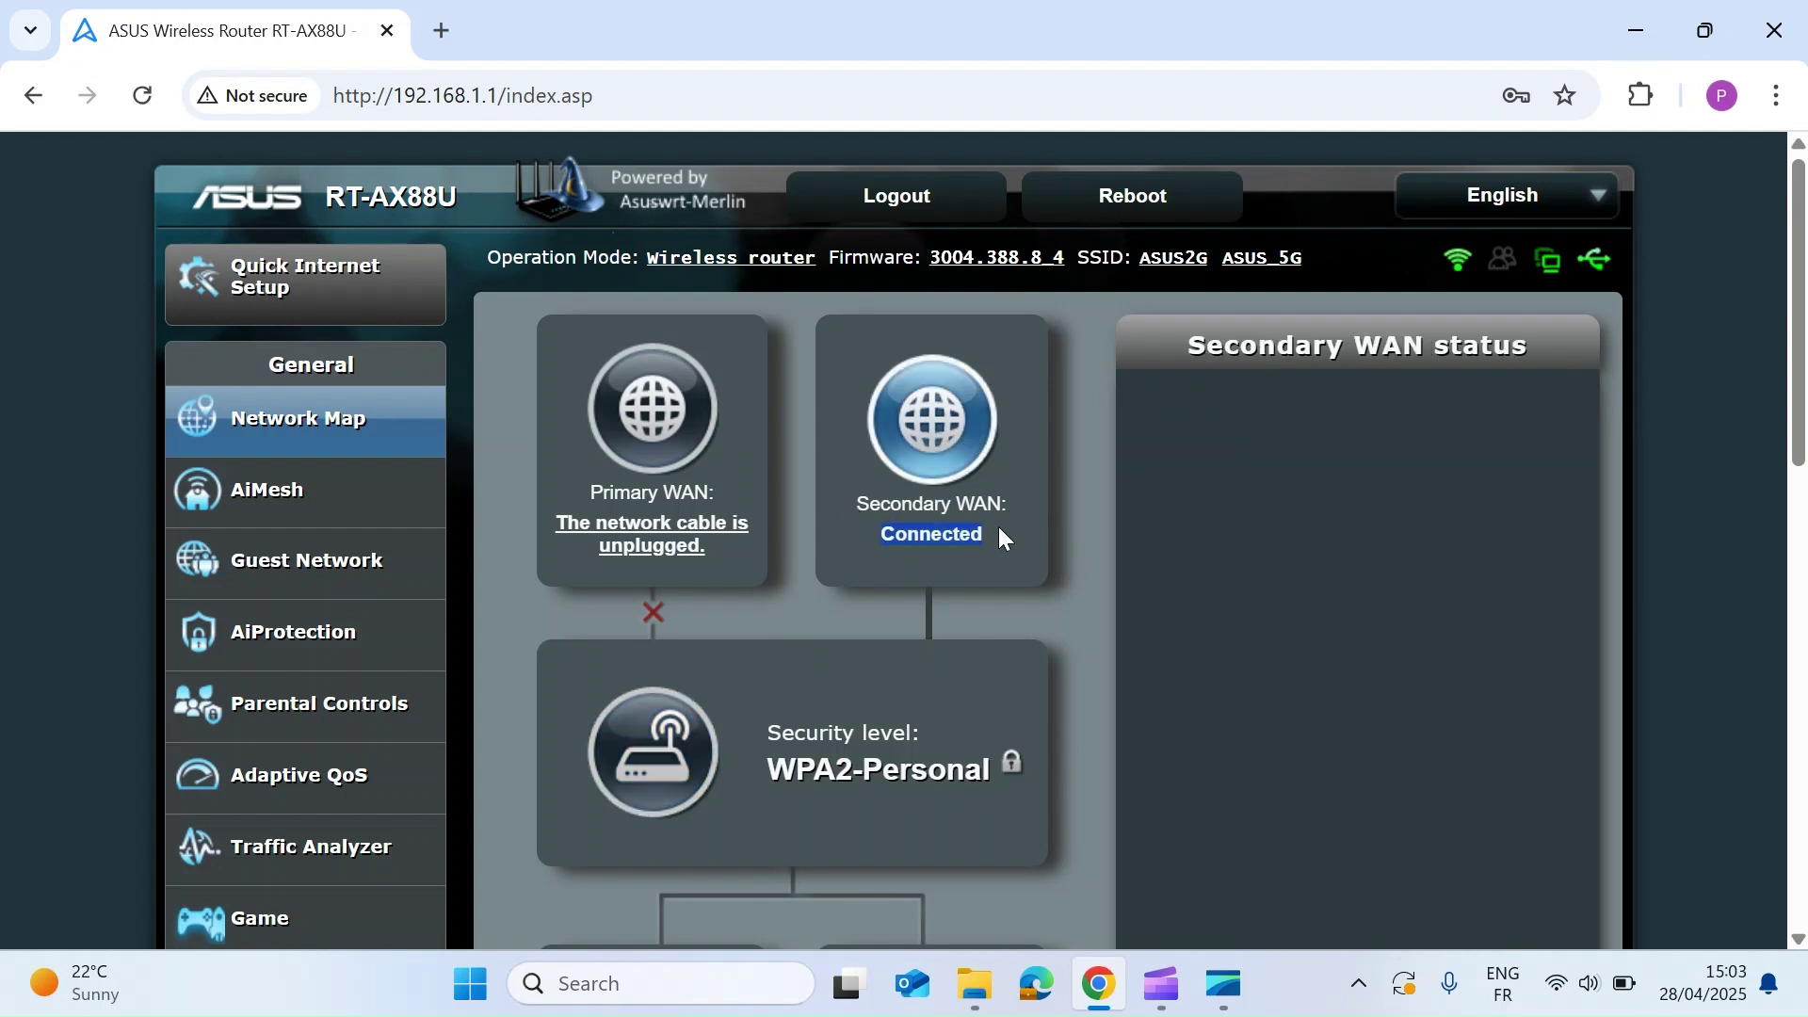